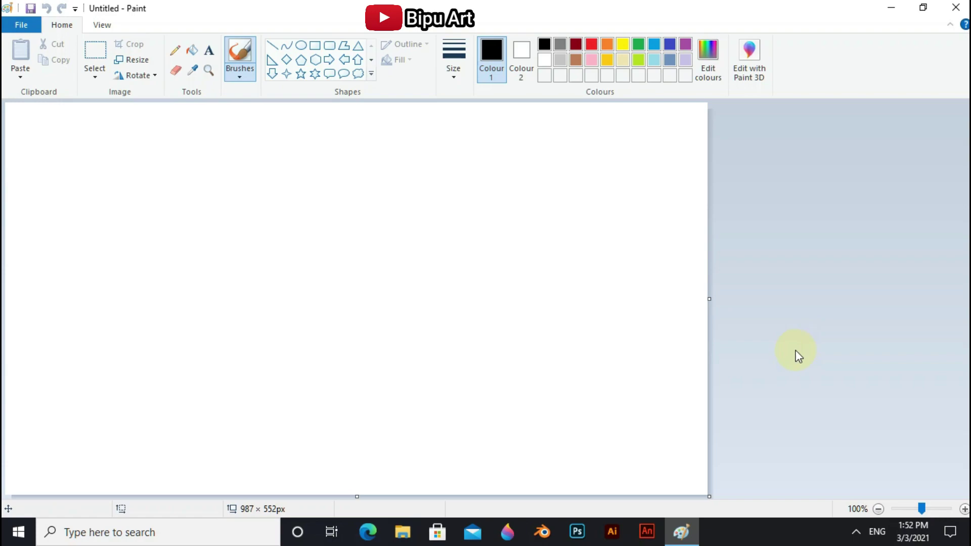
Step: Set the canvas size to 987 × 552 pixels with the aspect ratio unlocked
left_click(124, 62)
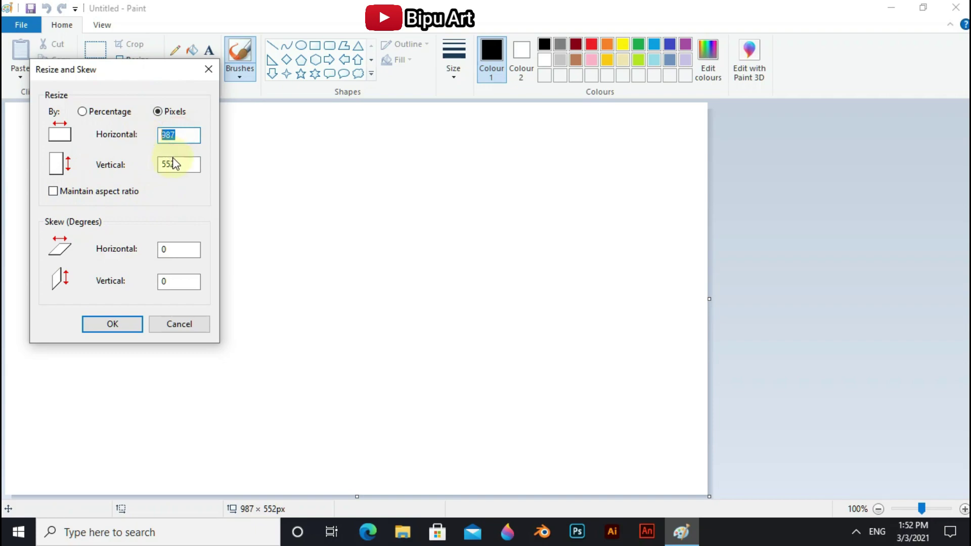
left_click(128, 325)
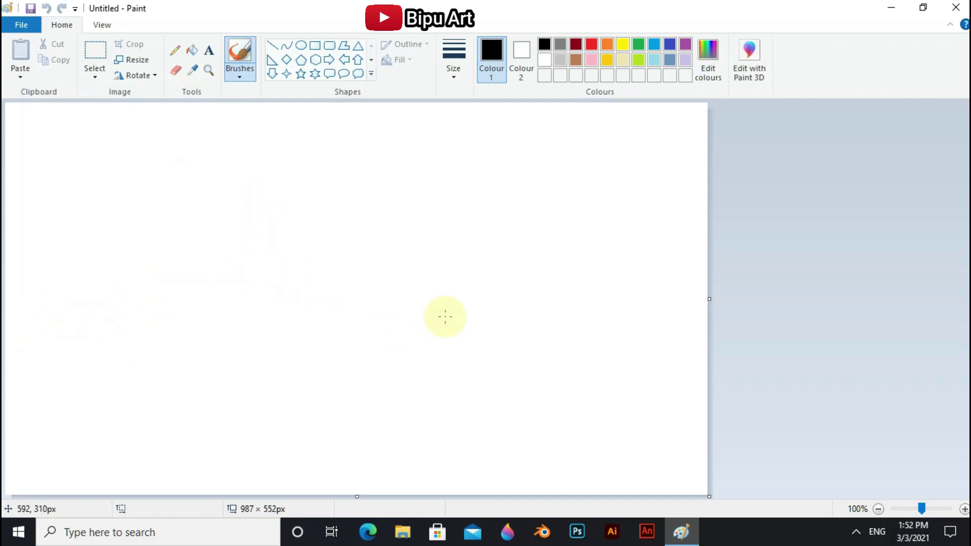
Step: Paint a solid yellow band with an uneven upper edge across the bottom of the canvas using the normal brush at its thickest size
left_click(242, 76)
left_click(248, 97)
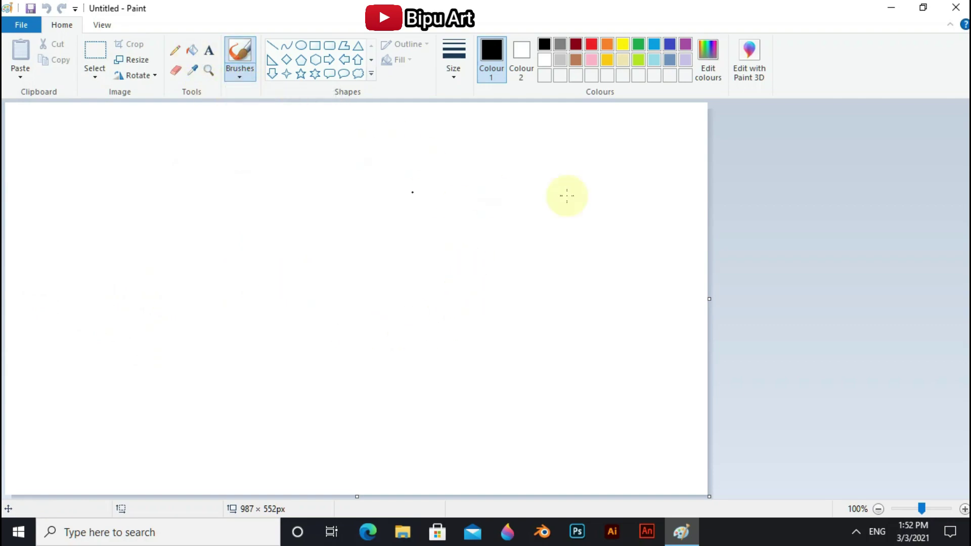
left_click(623, 47)
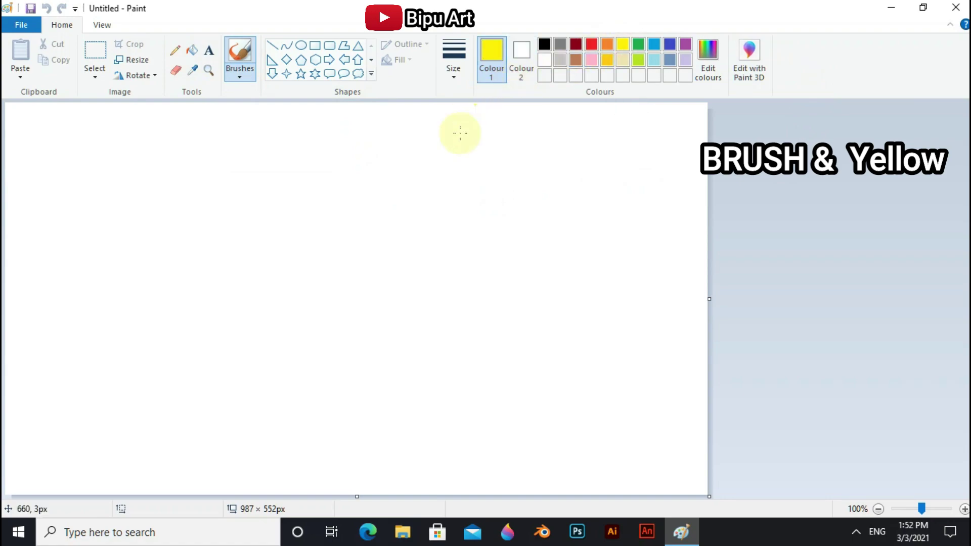
left_click(454, 75)
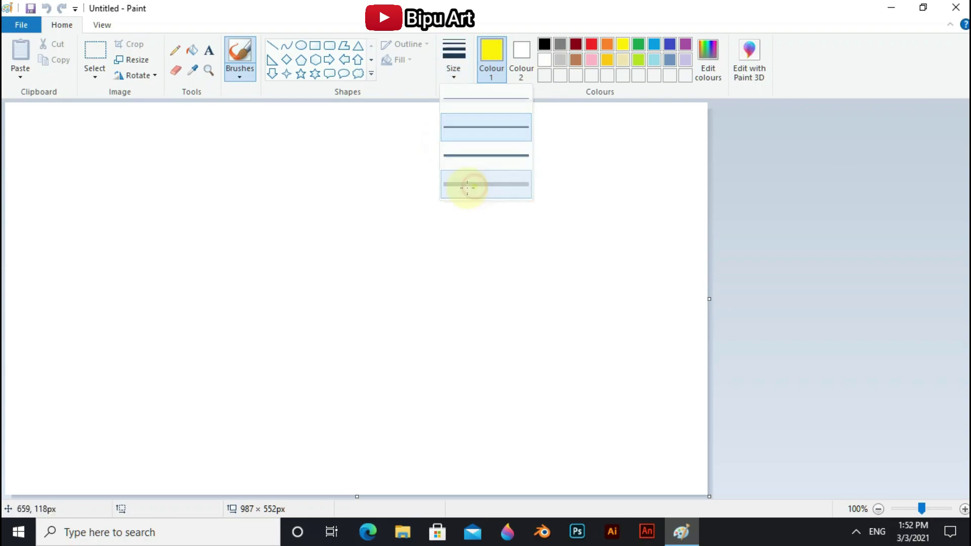
left_click(468, 187)
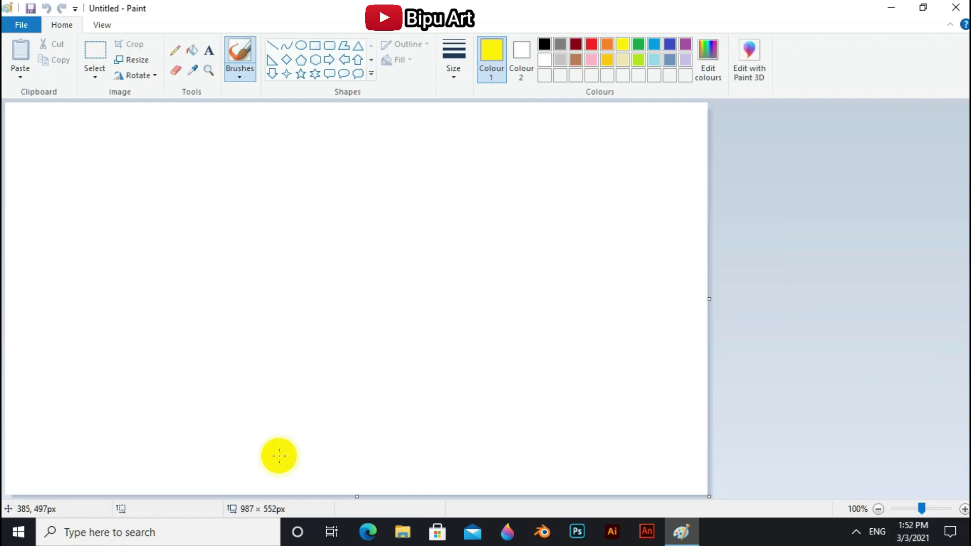
mouse_move(35, 456)
left_mouse_down()
mouse_move(23, 483)
mouse_move(103, 459)
mouse_move(70, 429)
mouse_move(174, 411)
mouse_move(412, 463)
mouse_move(694, 448)
mouse_move(681, 468)
mouse_move(601, 440)
mouse_move(531, 435)
mouse_move(249, 475)
mouse_move(450, 407)
mouse_move(575, 442)
left_mouse_up()
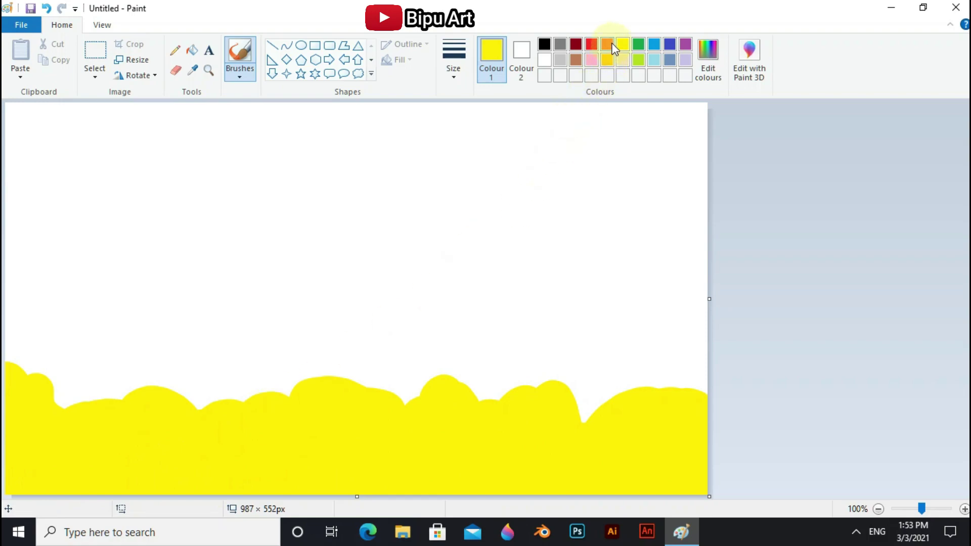
mouse_move(96, 425)
left_mouse_down()
mouse_move(183, 376)
mouse_move(199, 412)
left_mouse_up()
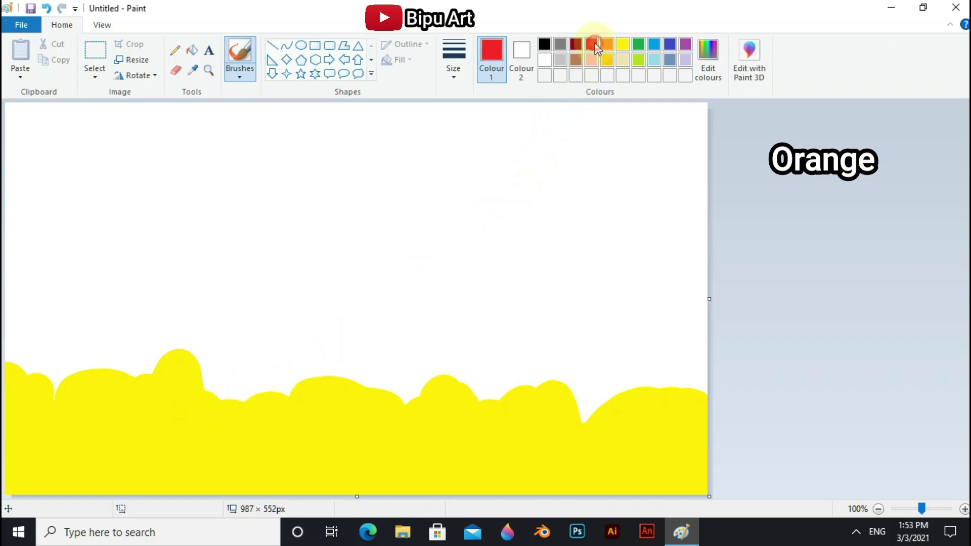
Step: Paint an orange band directly above the yellow one, touching up their border with yellow and filling the gaps with orange
mouse_move(15, 369)
left_mouse_down()
mouse_move(26, 320)
mouse_move(162, 325)
mouse_move(23, 281)
mouse_move(234, 373)
mouse_move(419, 341)
mouse_move(436, 320)
mouse_move(589, 374)
mouse_move(689, 347)
mouse_move(700, 384)
left_mouse_up()
left_click(622, 44)
left_click_drag(217, 389, 639, 411)
left_click(607, 44)
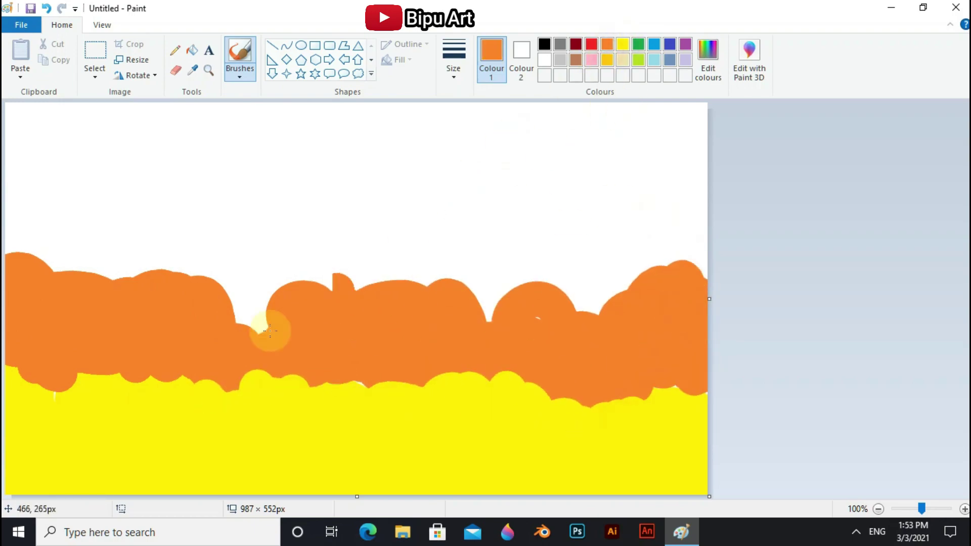
left_click_drag(251, 303, 299, 347)
Step: Paint a purple band above the orange and an indigo blue band above the purple, each spanning the full canvas width
left_click(687, 46)
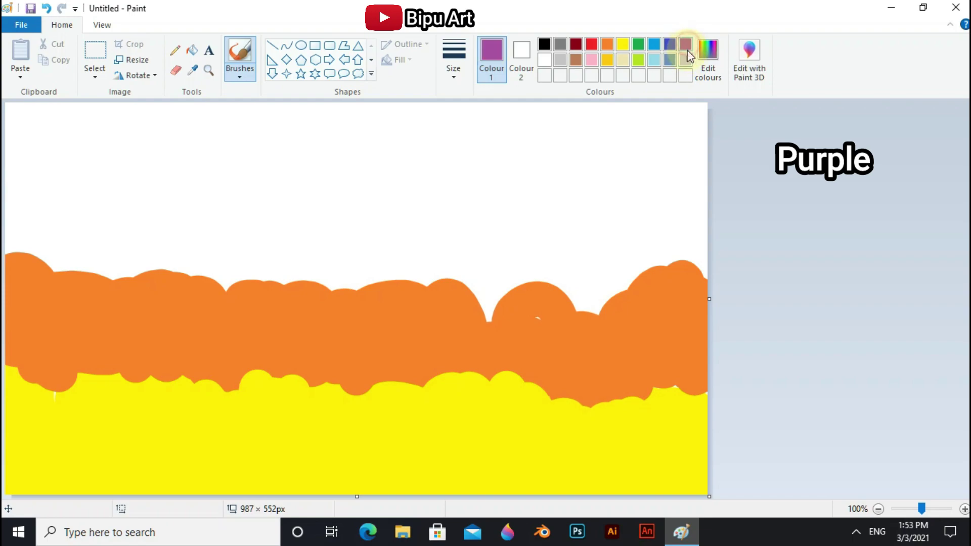
mouse_move(47, 252)
left_mouse_down()
mouse_move(22, 233)
mouse_move(9, 250)
mouse_move(27, 259)
mouse_move(94, 226)
mouse_move(141, 225)
mouse_move(186, 267)
mouse_move(321, 273)
mouse_move(461, 296)
mouse_move(567, 280)
mouse_move(665, 239)
mouse_move(515, 224)
mouse_move(683, 220)
mouse_move(377, 249)
mouse_move(176, 251)
mouse_move(4, 212)
mouse_move(447, 273)
left_mouse_up()
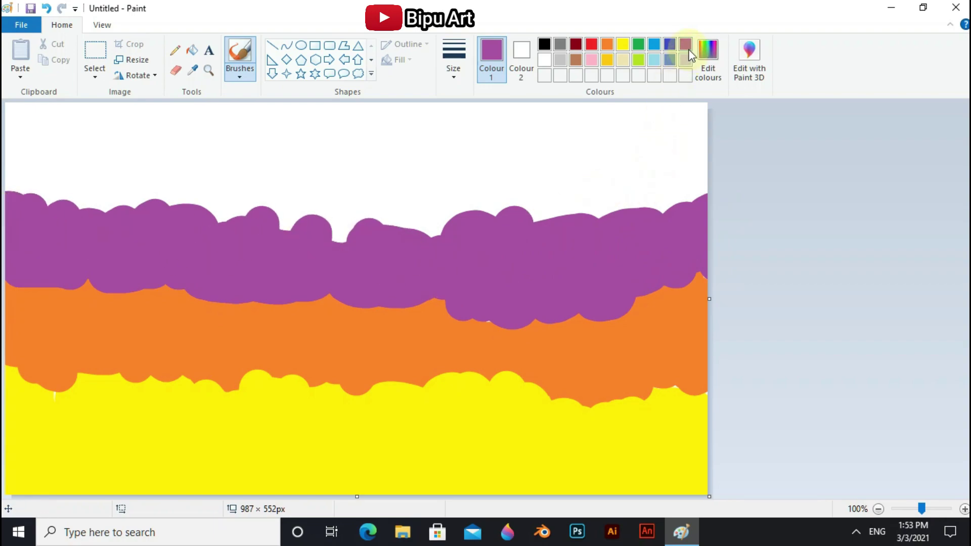
left_click(671, 43)
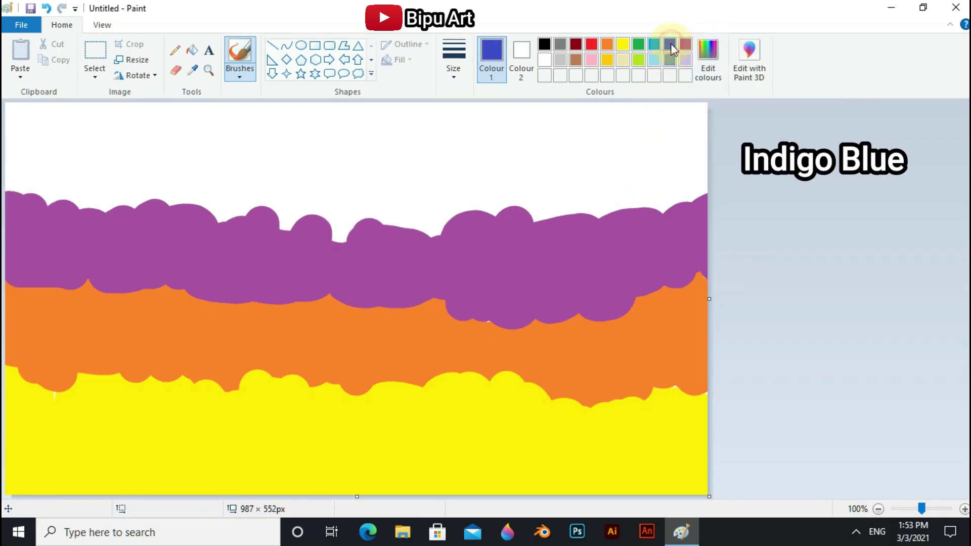
mouse_move(121, 187)
left_mouse_down()
mouse_move(18, 205)
mouse_move(13, 173)
mouse_move(138, 209)
mouse_move(632, 196)
mouse_move(626, 169)
mouse_move(327, 190)
mouse_move(705, 129)
left_mouse_up()
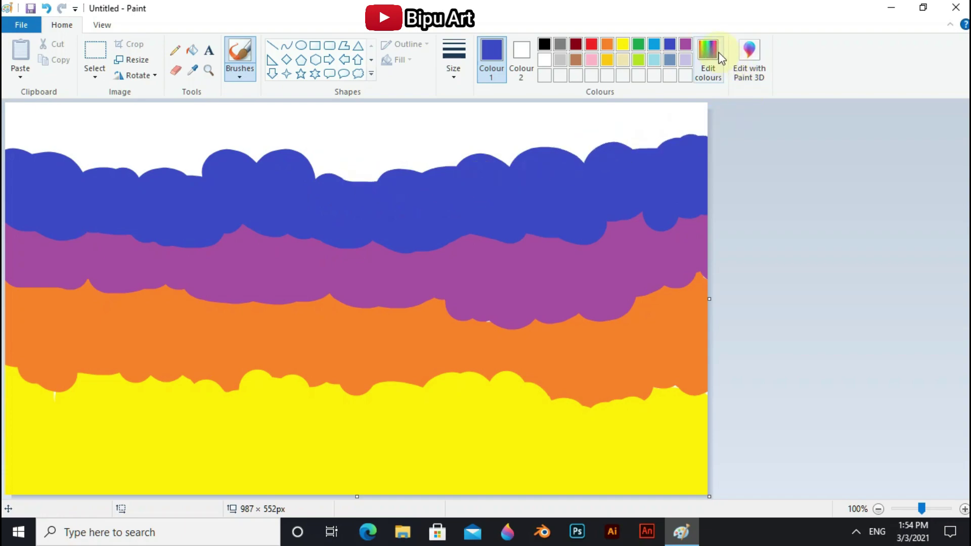
Step: Mix a dark navy colour (red 15, green 18, blue 57) and paint the remaining white area at the top of the canvas
left_click(708, 56)
left_click_drag(636, 272, 638, 290)
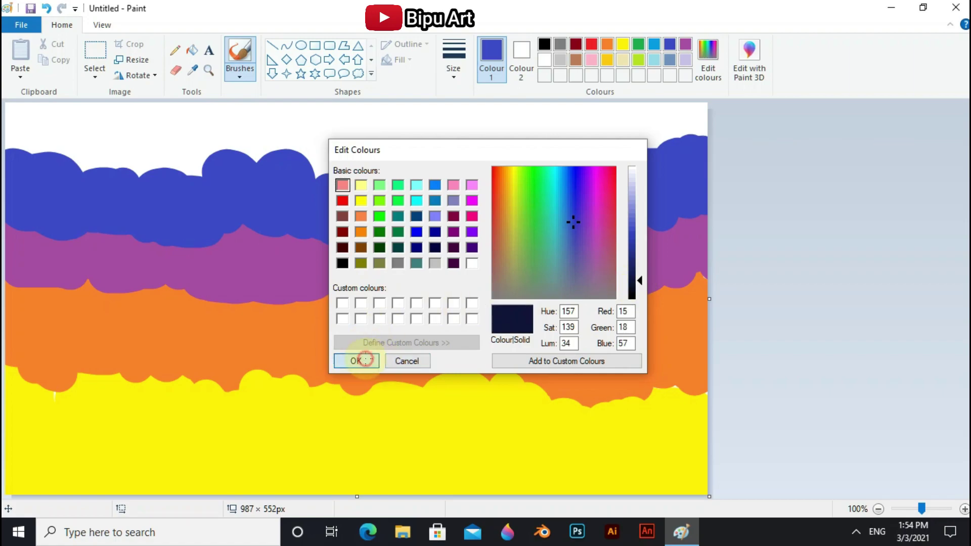
left_click(361, 360)
mouse_move(296, 119)
left_mouse_down()
mouse_move(98, 112)
mouse_move(56, 142)
mouse_move(503, 113)
mouse_move(630, 130)
mouse_move(596, 143)
mouse_move(297, 138)
mouse_move(206, 148)
mouse_move(431, 161)
mouse_move(572, 134)
mouse_move(686, 129)
left_mouse_up()
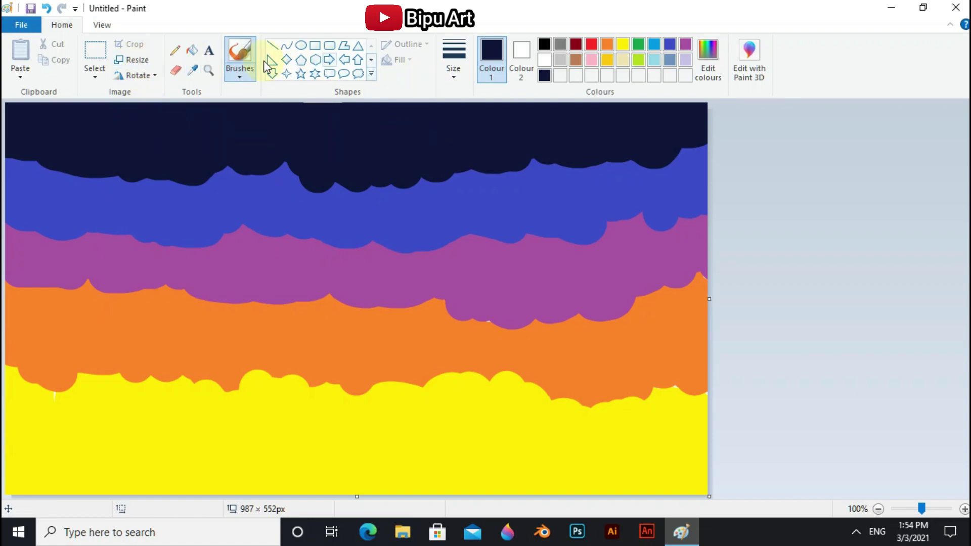
Step: Squash the image to a vertical size of 6 pixels without maintaining the aspect ratio
left_click(144, 60)
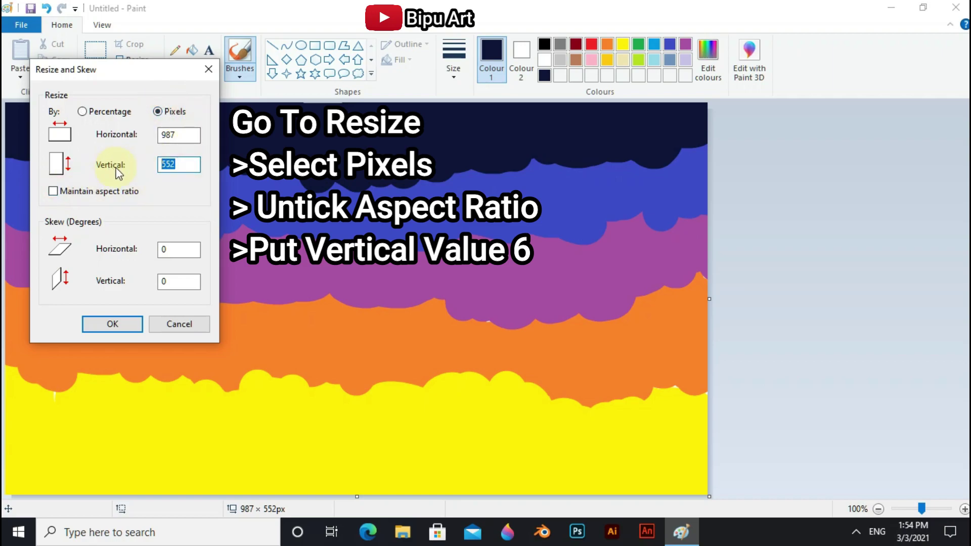
type("6")
left_click(121, 321)
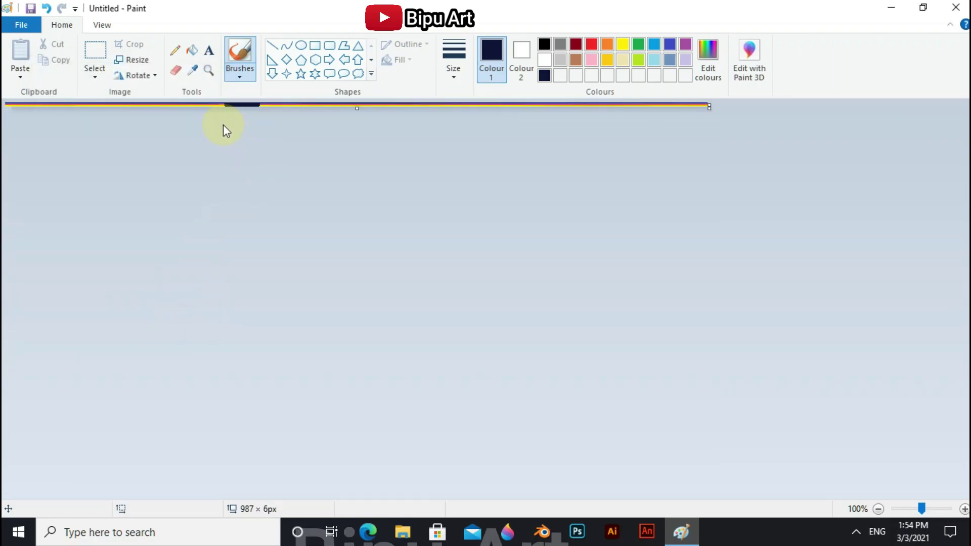
Step: Stretch the image to a vertical size of 552 pixels with the aspect ratio unlocked, blending the bands into a gradient
left_click(132, 60)
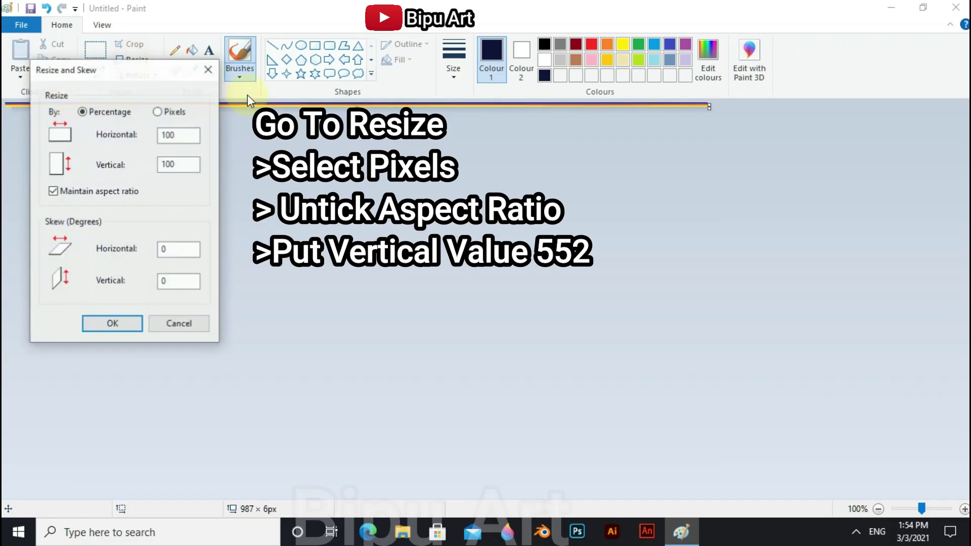
left_click(161, 112)
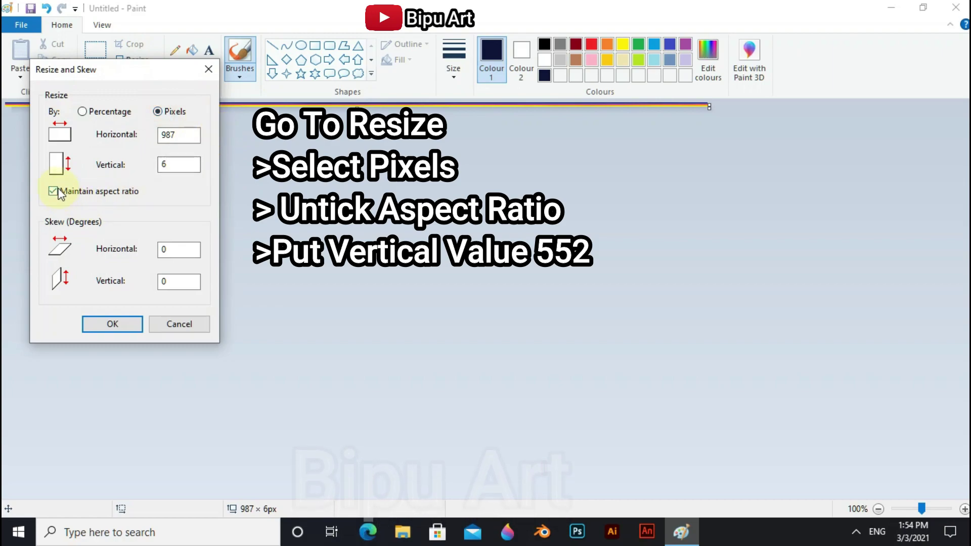
double_click(179, 163)
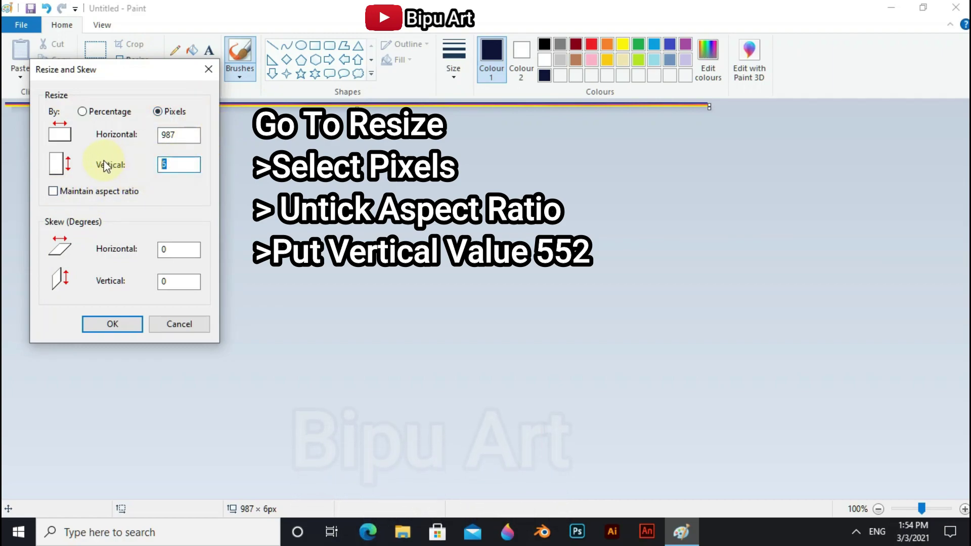
type("55")
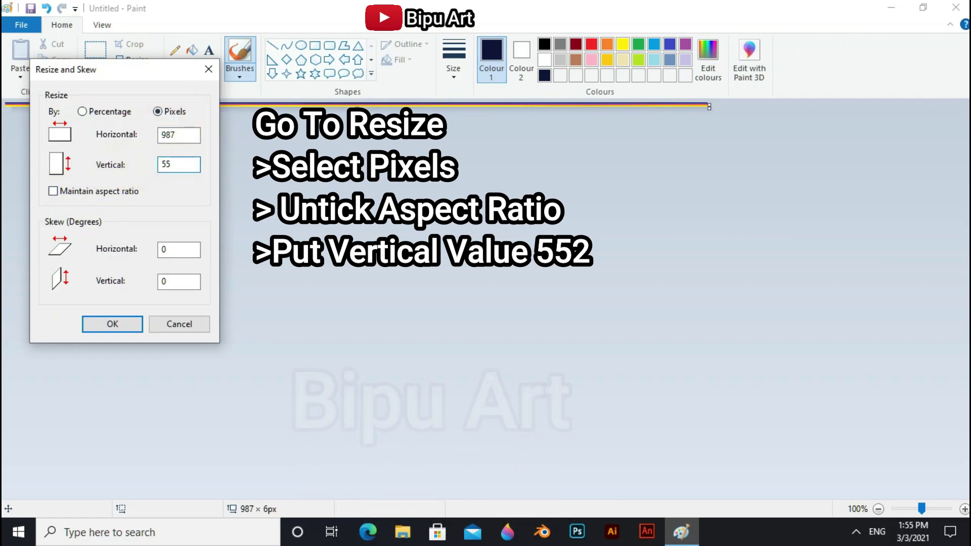
type("2")
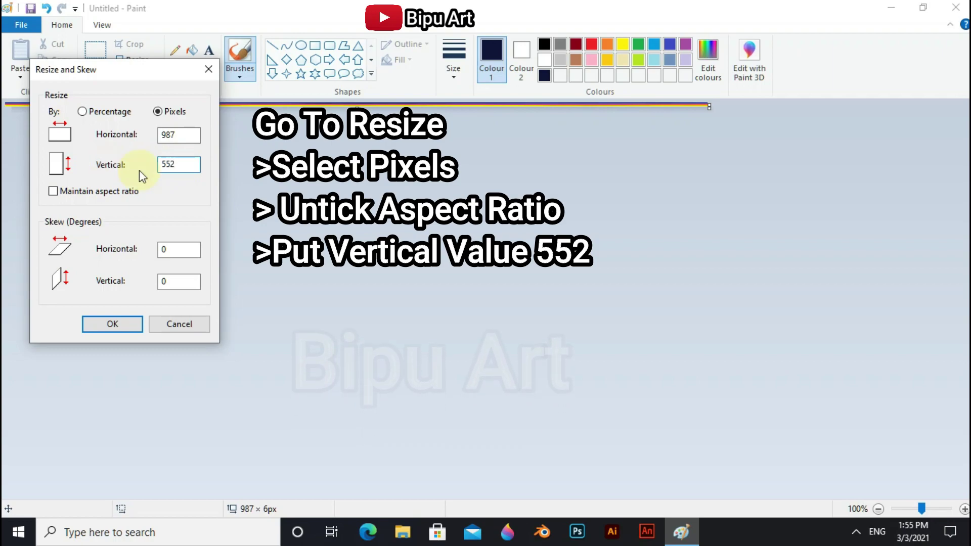
left_click(124, 329)
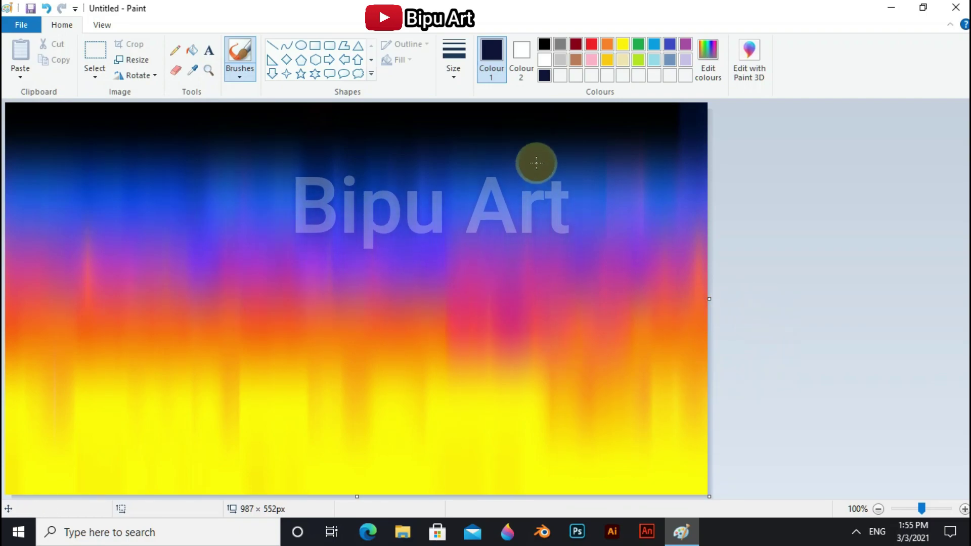
Step: Paint a black tree stump rising from the canvas's lower edge, left of centre, with the normal brush at its thickest size
left_click(546, 47)
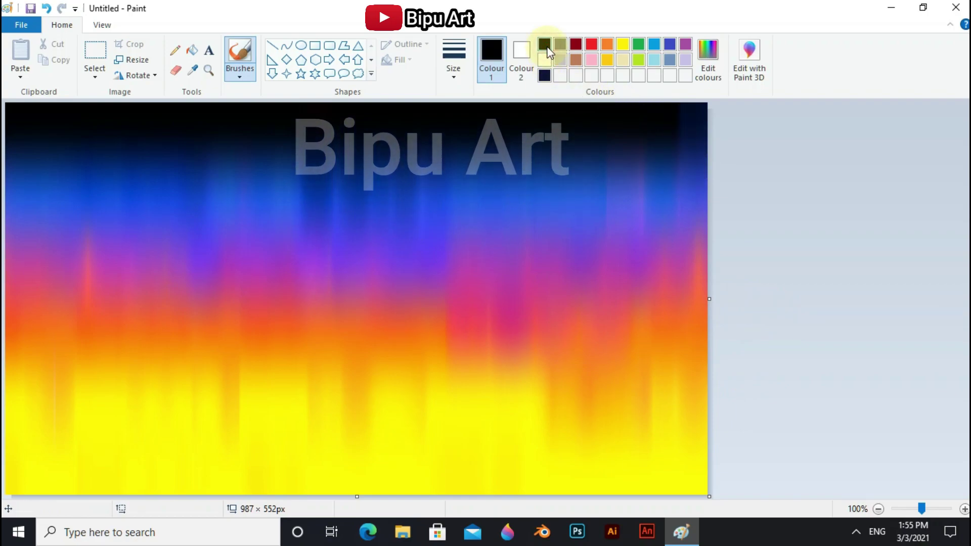
left_click(239, 72)
left_click(453, 58)
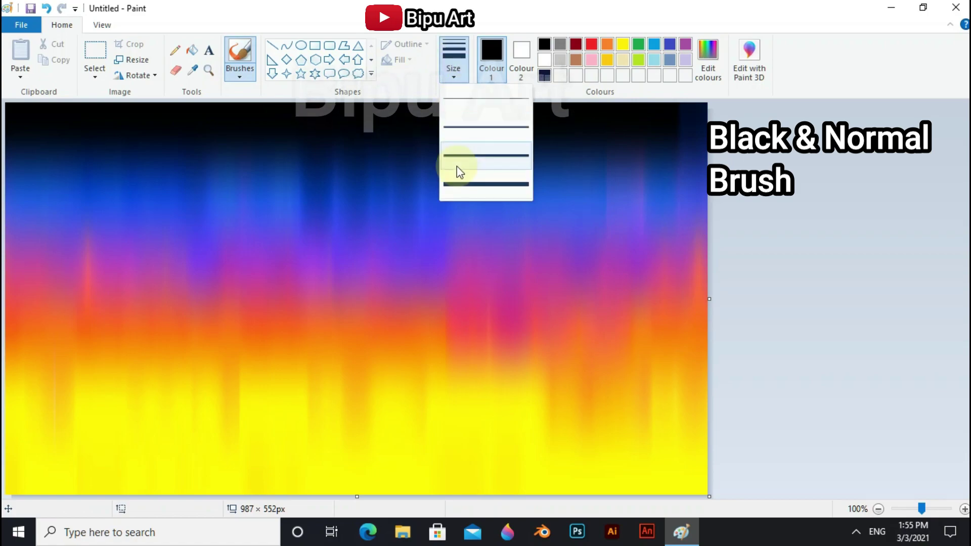
left_click(459, 185)
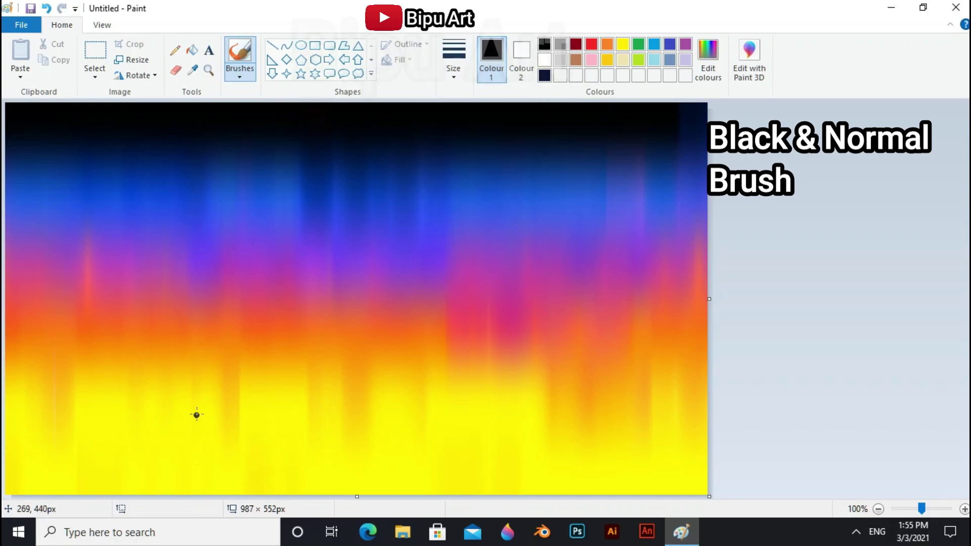
mouse_move(192, 426)
left_mouse_down()
mouse_move(173, 493)
mouse_move(216, 408)
mouse_move(228, 426)
mouse_move(219, 467)
mouse_move(239, 406)
mouse_move(204, 427)
mouse_move(216, 431)
mouse_move(203, 420)
mouse_move(183, 444)
mouse_move(207, 448)
mouse_move(223, 427)
mouse_move(186, 488)
mouse_move(188, 459)
mouse_move(220, 489)
mouse_move(239, 411)
mouse_move(227, 409)
mouse_move(187, 491)
mouse_move(168, 488)
left_mouse_up()
mouse_move(249, 462)
left_mouse_down()
mouse_move(230, 493)
mouse_move(250, 478)
left_mouse_up()
key("ctrl+z")
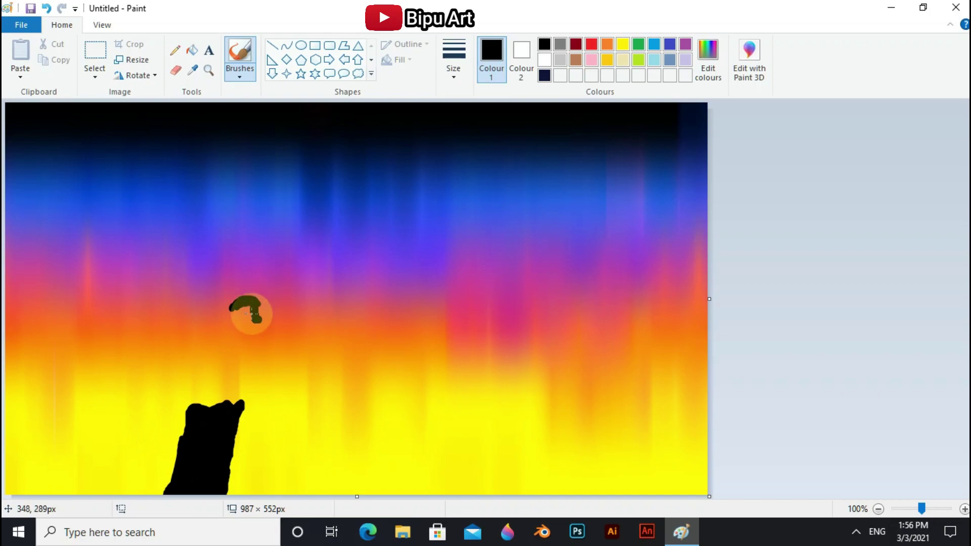
Step: Paint a black bird silhouette above the stump, with a rounded body, a head facing right and a raised tail
mouse_move(255, 335)
left_mouse_down()
mouse_move(251, 351)
mouse_move(217, 374)
mouse_move(170, 364)
mouse_move(195, 370)
mouse_move(169, 353)
mouse_move(185, 365)
left_mouse_up()
mouse_move(225, 306)
left_mouse_down()
mouse_move(247, 298)
mouse_move(223, 309)
mouse_move(243, 296)
mouse_move(228, 305)
mouse_move(251, 327)
mouse_move(227, 335)
mouse_move(222, 303)
mouse_move(220, 313)
mouse_move(242, 293)
mouse_move(195, 333)
mouse_move(162, 344)
mouse_move(170, 354)
mouse_move(136, 363)
mouse_move(156, 336)
mouse_move(135, 307)
mouse_move(140, 292)
mouse_move(173, 331)
mouse_move(206, 313)
mouse_move(175, 333)
mouse_move(151, 307)
mouse_move(157, 294)
mouse_move(173, 343)
mouse_move(191, 353)
mouse_move(220, 302)
mouse_move(245, 289)
mouse_move(215, 313)
mouse_move(248, 327)
mouse_move(186, 344)
mouse_move(213, 356)
mouse_move(229, 335)
mouse_move(239, 350)
mouse_move(209, 352)
mouse_move(237, 358)
mouse_move(188, 354)
mouse_move(139, 297)
mouse_move(171, 370)
left_mouse_up()
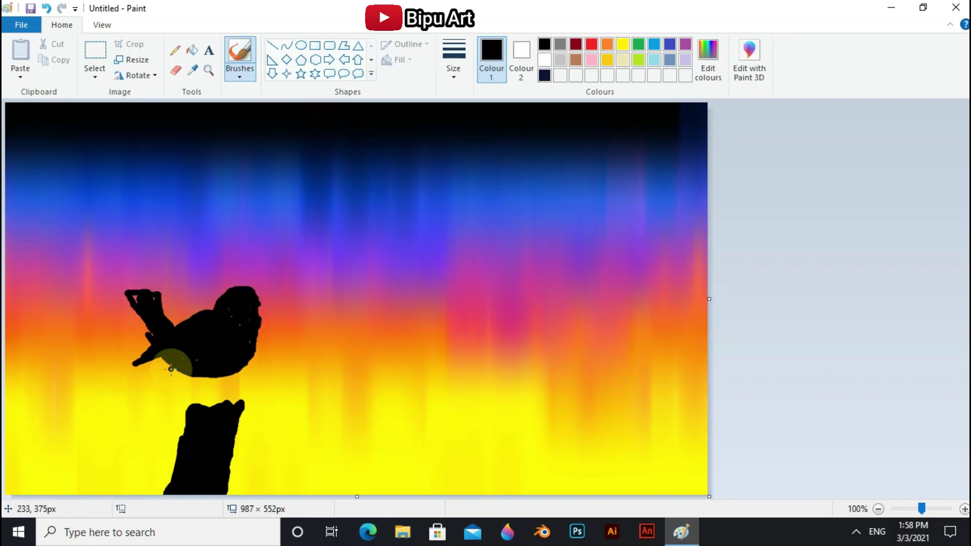
left_click_drag(153, 302, 182, 330)
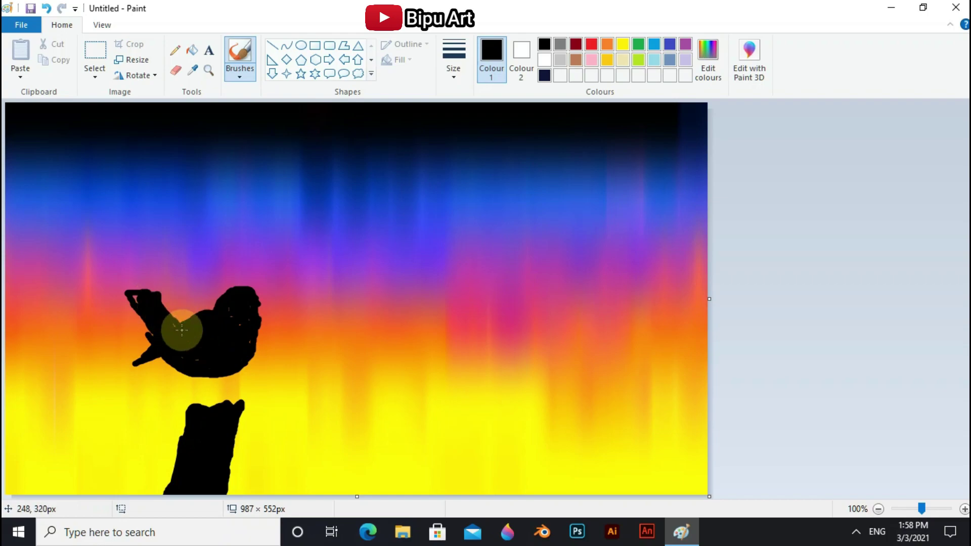
Step: Smooth the bird's head and back with black Curve lines at the thickest size
left_click(287, 46)
left_click(454, 63)
left_click(468, 183)
mouse_move(215, 303)
left_mouse_down()
mouse_move(176, 320)
mouse_move(253, 289)
left_mouse_up()
left_click(190, 311)
left_click(198, 309)
left_click(217, 292)
left_click(239, 278)
left_click(253, 328)
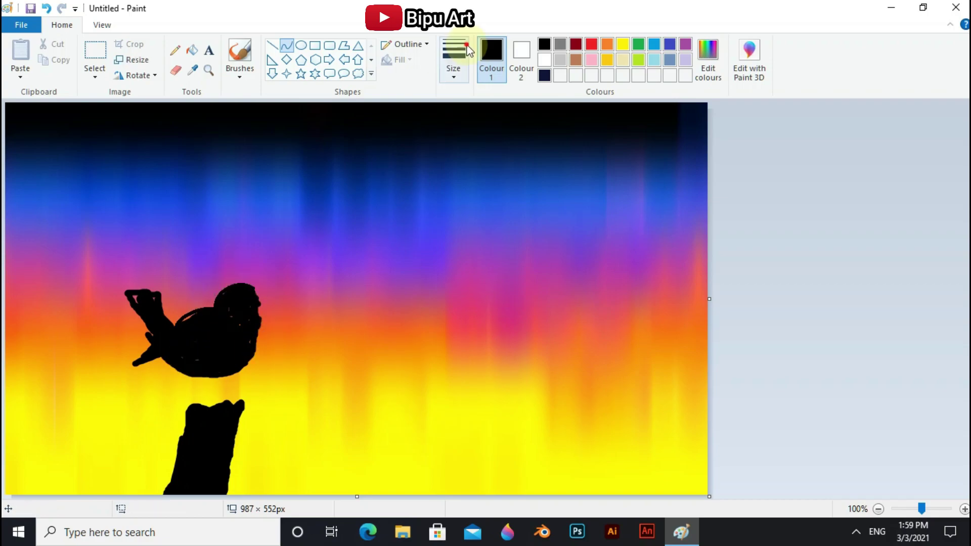
Step: Round off the bird's belly with thick black Curve lines running from the breast to the tail
left_click(459, 59)
left_click(468, 183)
left_click_drag(258, 324, 162, 358)
left_click_drag(238, 372, 212, 410)
left_click_drag(161, 365, 167, 361)
mouse_move(218, 366)
left_mouse_down()
mouse_move(234, 355)
mouse_move(227, 351)
left_mouse_up()
left_click(218, 305)
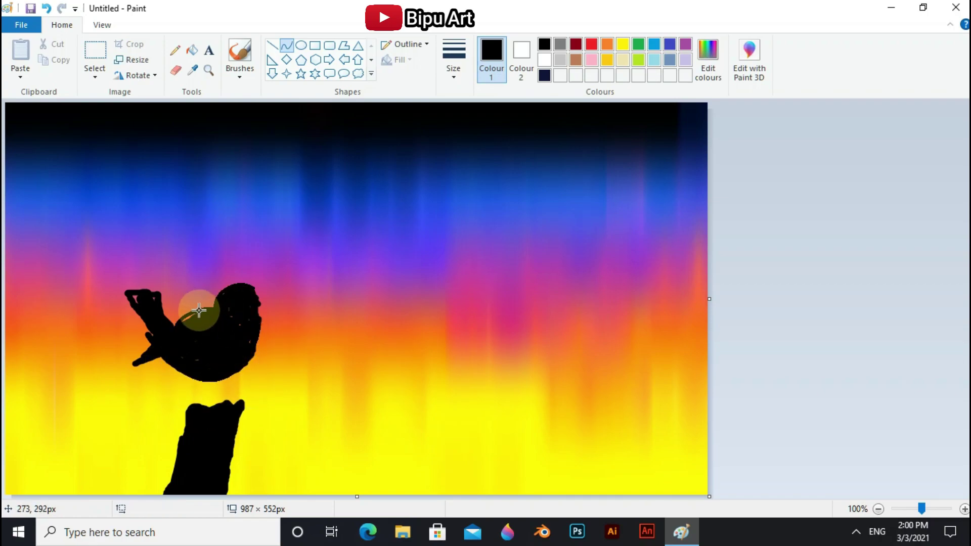
Step: Fill the gaps in the bird's back and refine its tail feathers with the black brush at the second-thinnest size
left_click(454, 58)
left_click(464, 135)
left_click(239, 56)
left_click(206, 320)
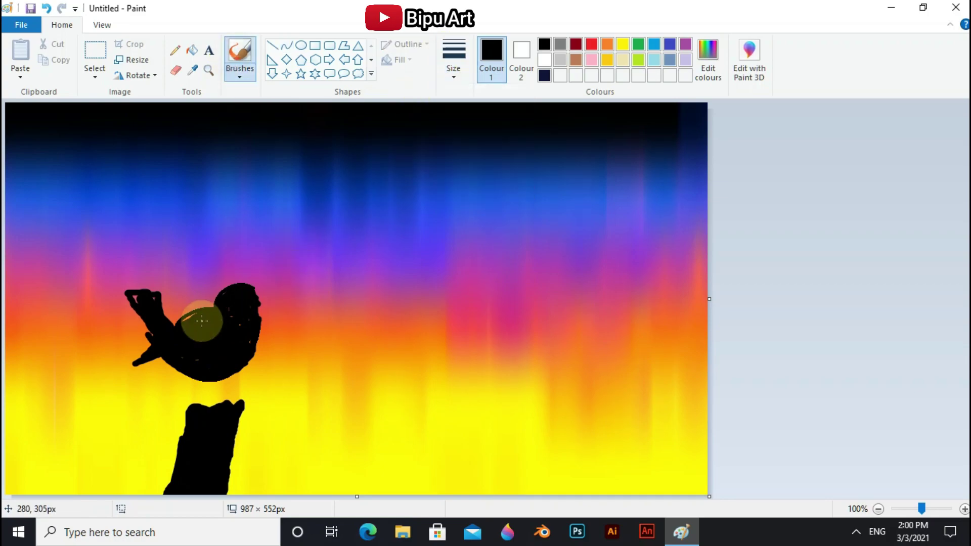
mouse_move(190, 316)
left_mouse_down()
mouse_move(237, 331)
mouse_move(234, 356)
mouse_move(171, 342)
mouse_move(137, 293)
mouse_move(177, 330)
mouse_move(156, 337)
mouse_move(141, 368)
mouse_move(165, 331)
mouse_move(201, 314)
mouse_move(182, 363)
mouse_move(242, 367)
mouse_move(263, 306)
left_mouse_up()
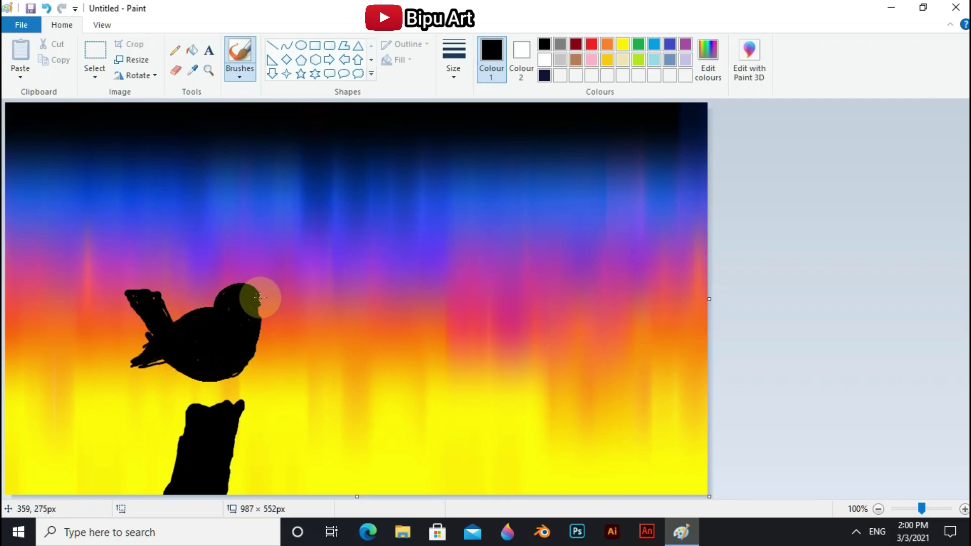
Step: Try a thin pointed black beak on the bird's head and undo it
left_click_drag(282, 296, 257, 310)
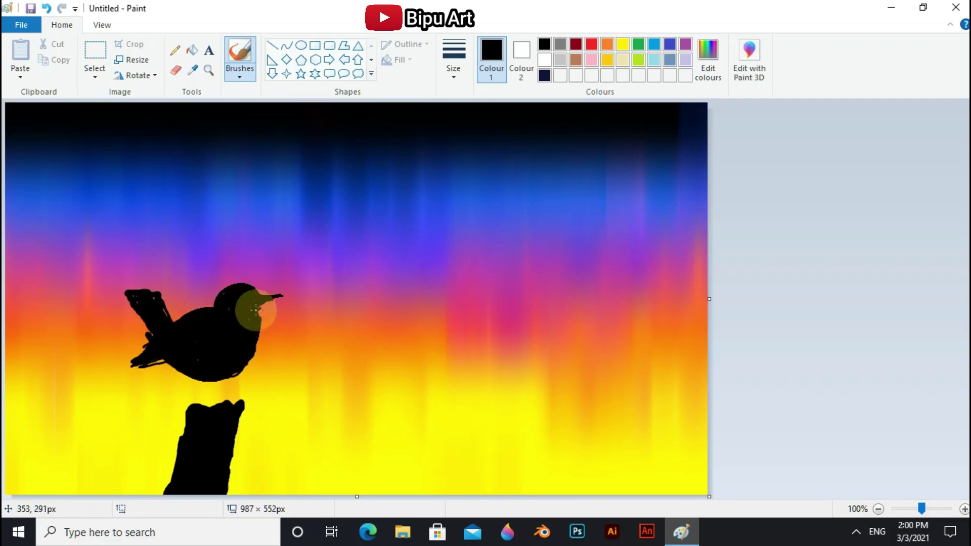
key("ctrl+z")
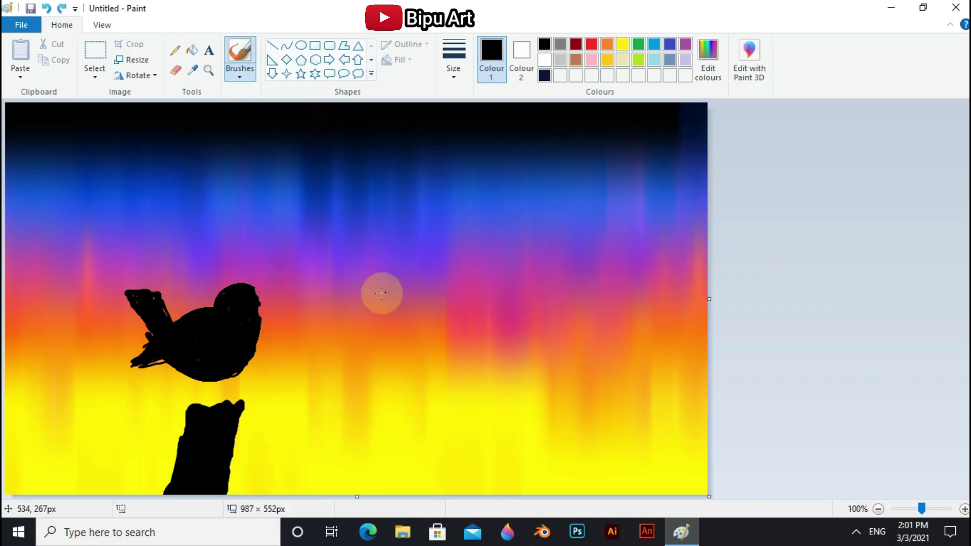
Step: Paint the bird's open beak in black and draw two straight black legs down to the stump with the Line tool
mouse_move(257, 299)
left_mouse_down()
mouse_move(281, 295)
mouse_move(260, 310)
left_mouse_up()
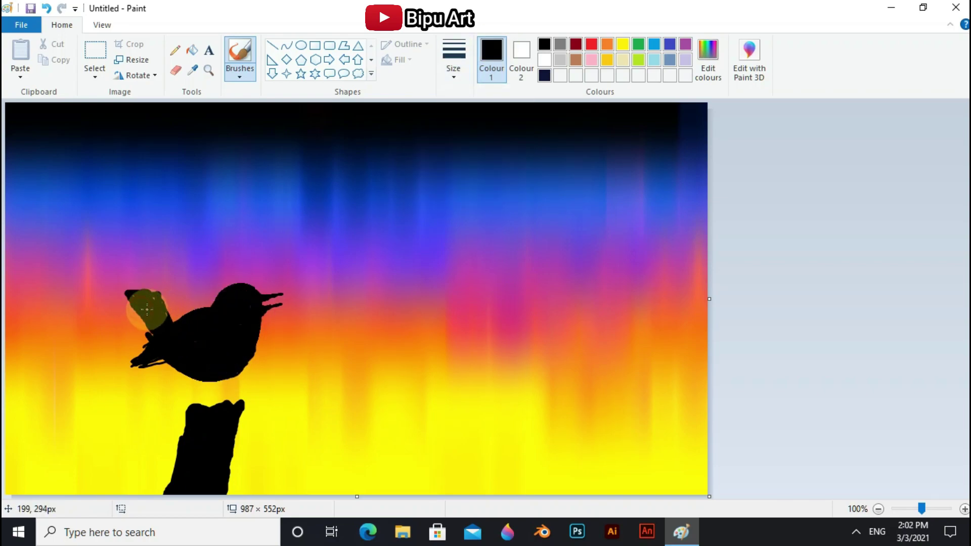
left_click(272, 45)
left_click(453, 60)
left_click(455, 126)
mouse_move(202, 371)
left_mouse_down()
mouse_move(216, 407)
mouse_move(200, 390)
mouse_move(228, 402)
mouse_move(214, 376)
mouse_move(230, 402)
left_mouse_up()
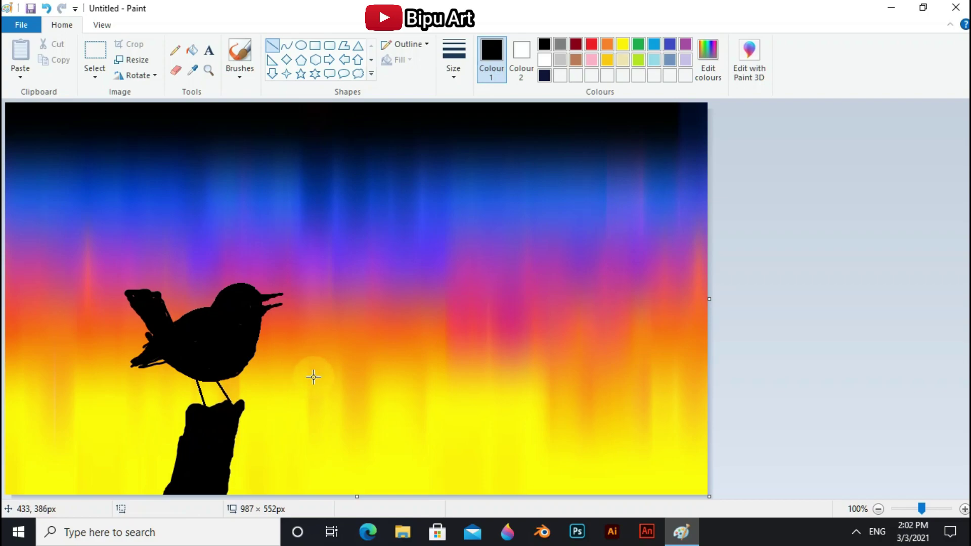
Step: Trim the tail's upper edge and its notch at the back at 200% zoom with pink and red-orange picked from the sky
left_click(964, 509)
left_click_drag(596, 493, 734, 493)
left_click_drag(965, 210, 964, 323)
left_click_drag(377, 493, 305, 493)
left_click(195, 70)
left_click(229, 273)
mouse_move(210, 238)
left_mouse_down()
mouse_move(236, 287)
mouse_move(192, 237)
mouse_move(235, 293)
left_mouse_up()
left_click(192, 70)
left_click(234, 242)
mouse_move(235, 241)
left_mouse_down()
mouse_move(197, 240)
mouse_move(206, 254)
mouse_move(265, 240)
left_mouse_up()
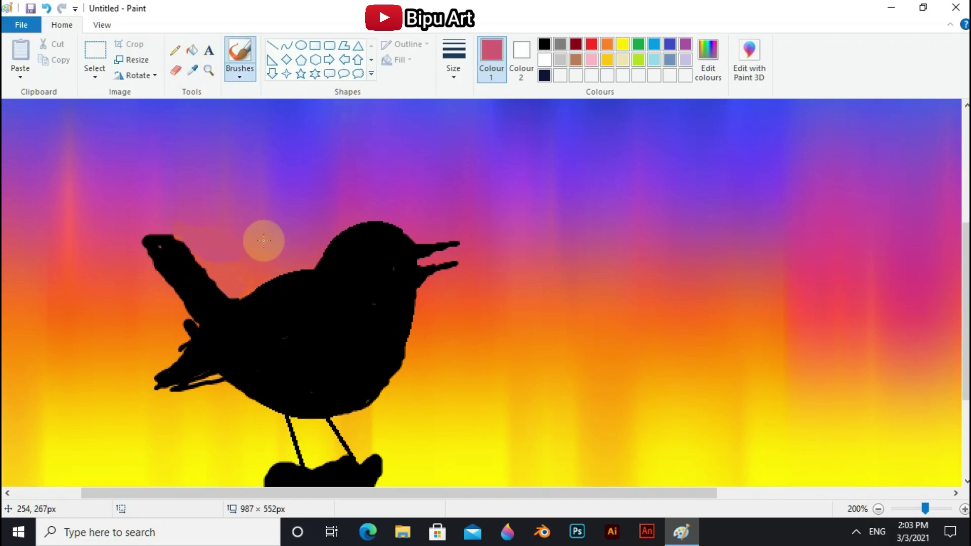
left_click(192, 70)
left_click(235, 272)
left_click_drag(215, 279, 229, 293)
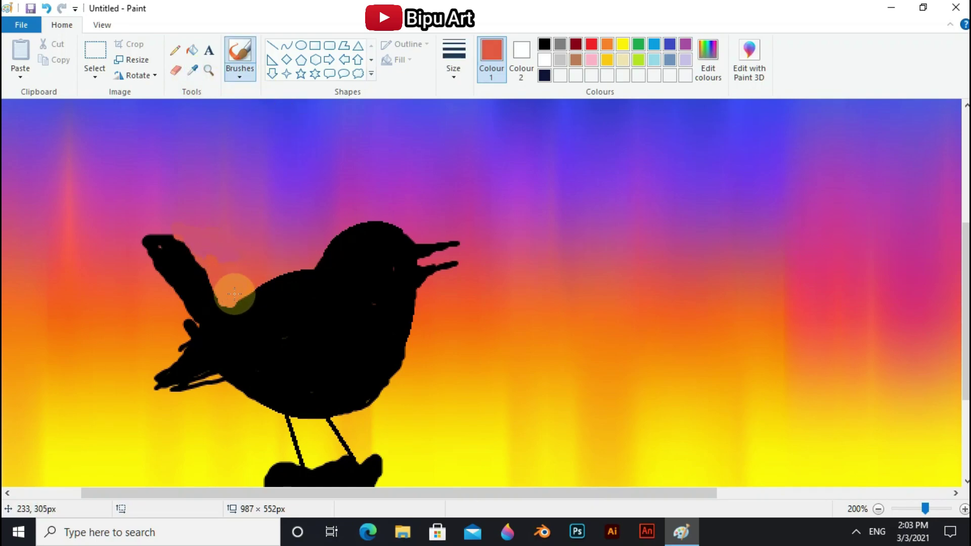
Step: Clean up the edges behind and below the bird's tail feathers with orange and yellow-orange picked from the adjacent sky
left_click(192, 70)
left_click(170, 325)
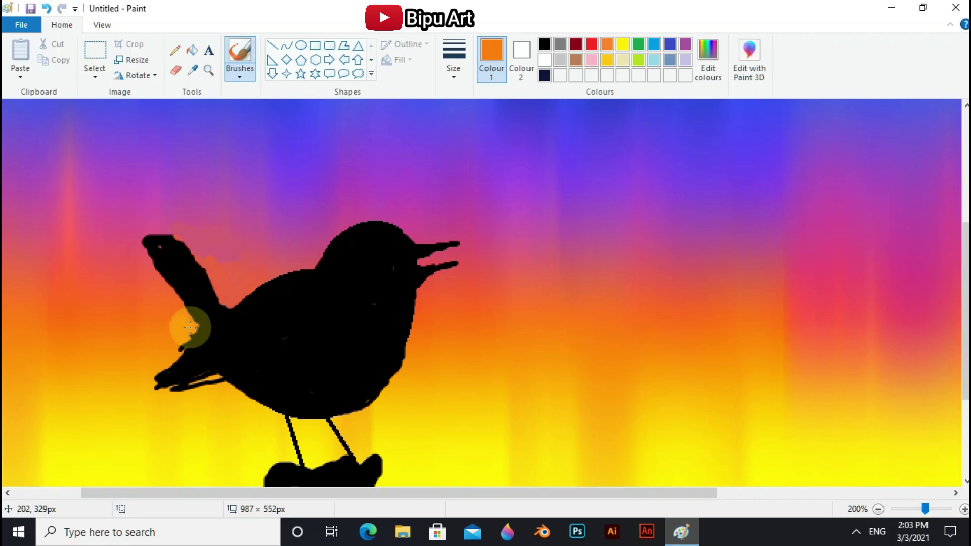
left_click(193, 70)
left_click(210, 393)
mouse_move(215, 386)
left_mouse_down()
mouse_move(183, 387)
mouse_move(215, 385)
mouse_move(150, 385)
left_mouse_up()
left_click(167, 330)
scroll(169, 329, "up", 1)
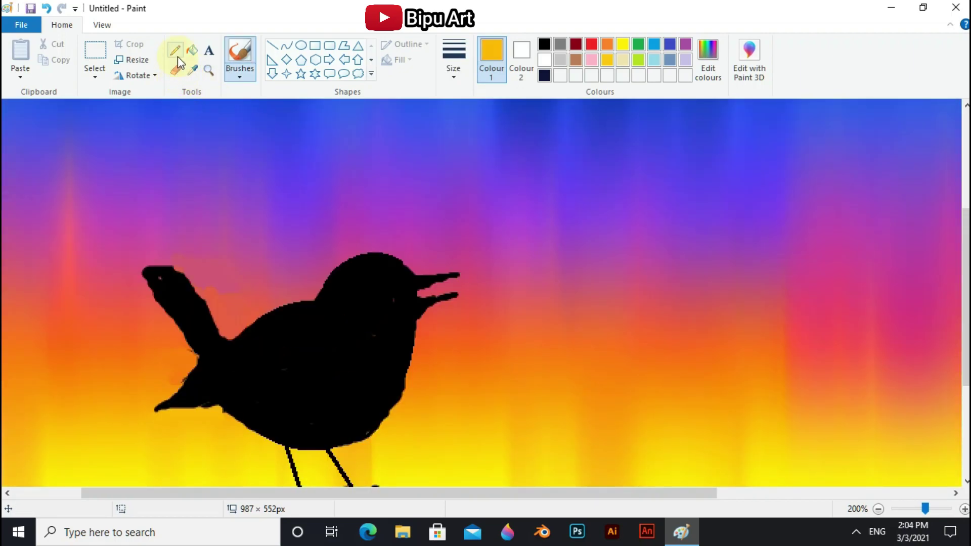
Step: Taper both halves of the open beak by painting along their edges with red and pink picked from the nearby sky
left_click(192, 69)
left_click(439, 309)
left_click_drag(438, 307, 459, 304)
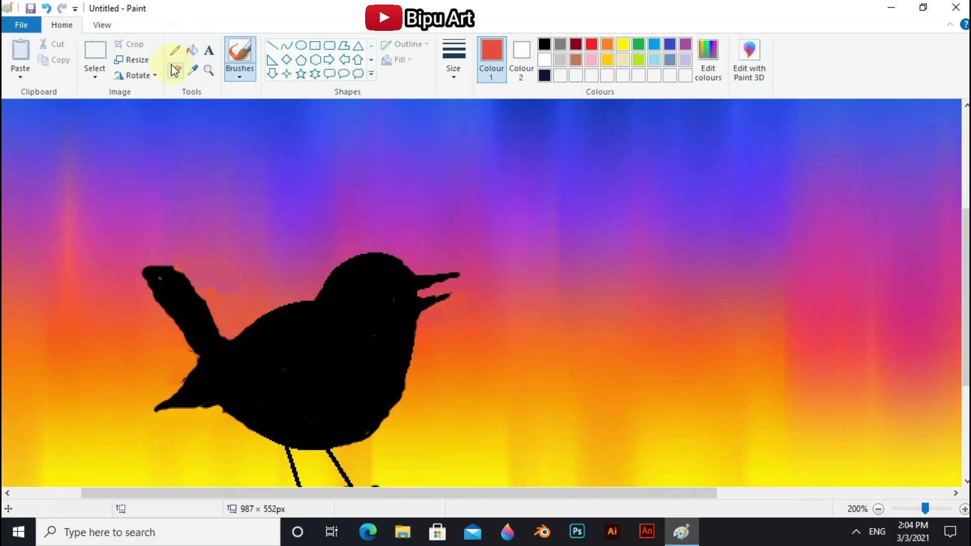
left_click(192, 70)
left_click(477, 288)
left_click_drag(445, 266, 467, 270)
scroll(475, 278, "up", 3)
scroll(451, 277, "down", 3)
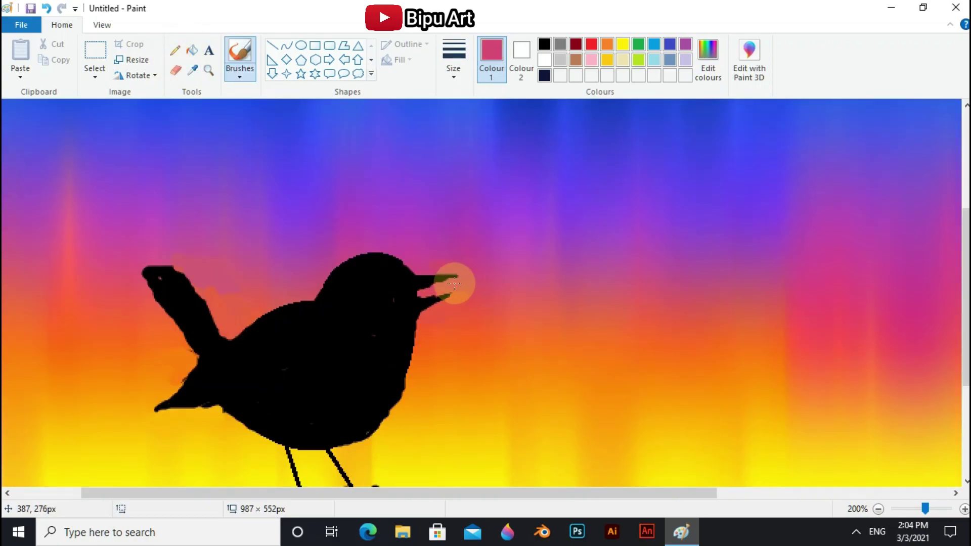
scroll(504, 281, "down", 3)
scroll(504, 282, "up", 3)
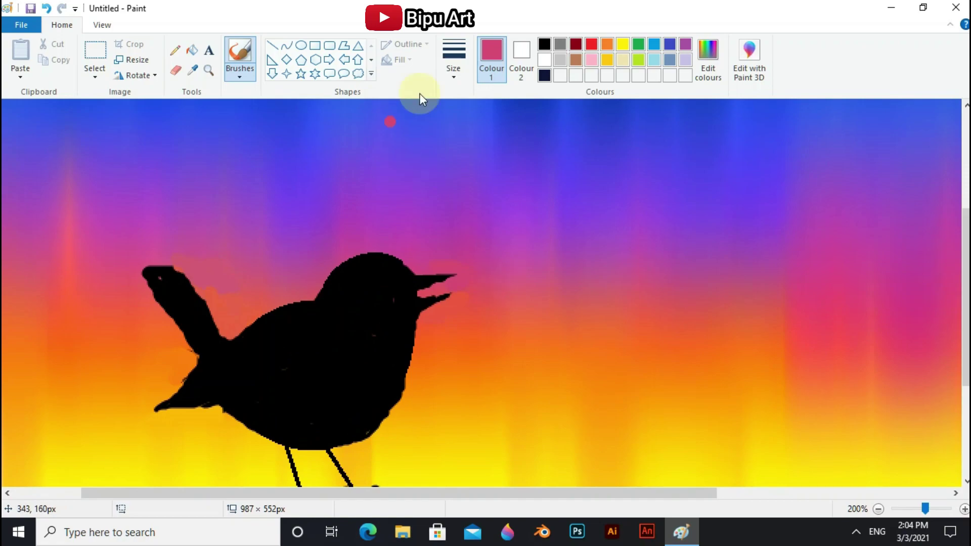
Step: Sharpen the bird's raised tail with straight black Line strokes running out as pointed feathers
left_click(544, 44)
left_click(454, 60)
left_click(469, 156)
left_click(272, 45)
mouse_move(204, 361)
left_mouse_down()
mouse_move(138, 286)
mouse_move(200, 354)
left_mouse_up()
left_click(206, 343)
left_click(221, 329)
mouse_move(194, 276)
left_mouse_down()
mouse_move(227, 342)
mouse_move(176, 263)
left_mouse_up()
mouse_move(168, 306)
left_mouse_down()
mouse_move(160, 281)
mouse_move(136, 266)
left_mouse_up()
left_click(211, 377)
Step: Thicken the upper part of both legs with black Line strokes at the second-thinnest size
scroll(298, 377, "down", 2)
left_click(454, 58)
left_click(466, 130)
mouse_move(271, 351)
left_mouse_down()
mouse_move(302, 401)
mouse_move(279, 340)
mouse_move(348, 383)
left_mouse_up()
mouse_move(318, 352)
left_mouse_down()
mouse_move(317, 332)
mouse_move(291, 384)
left_mouse_up()
mouse_move(271, 336)
left_mouse_down()
mouse_move(348, 386)
mouse_move(310, 353)
mouse_move(335, 373)
left_mouse_up()
left_click(329, 330)
left_click(325, 323)
Step: Touch up the notch behind the bird's tail with orange picked from the adjacent sky
left_click(192, 69)
left_click(159, 285)
mouse_move(182, 273)
left_mouse_down()
mouse_move(202, 268)
mouse_move(189, 276)
left_mouse_up()
left_click(175, 50)
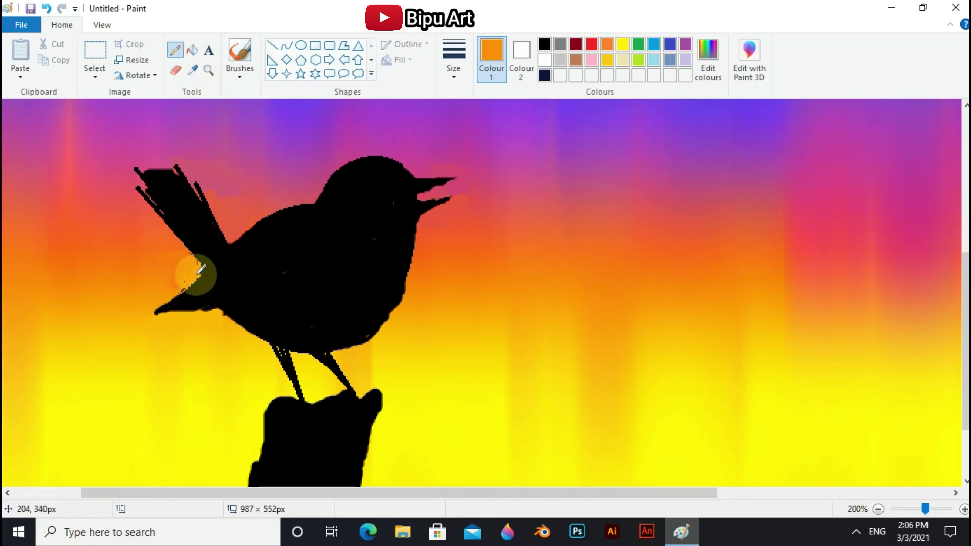
Step: Round the bird's belly from the tail to the legs with a Curve line and recolour it black
scroll(284, 297, "up", 3)
scroll(284, 297, "down", 3)
mouse_move(226, 300)
left_mouse_down()
mouse_move(288, 353)
mouse_move(350, 346)
left_mouse_up()
left_click(224, 326)
mouse_move(258, 357)
left_mouse_down()
mouse_move(280, 381)
mouse_move(287, 340)
left_mouse_up()
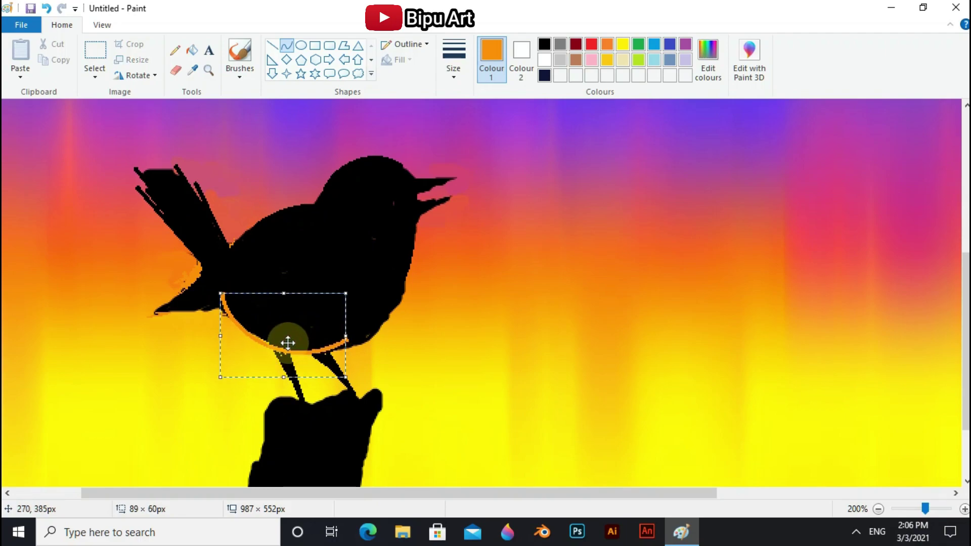
left_click(544, 45)
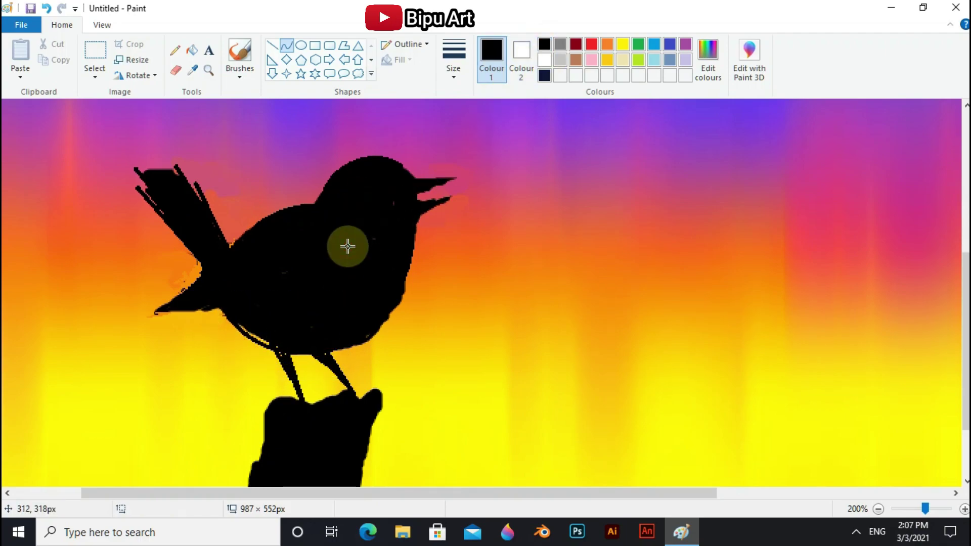
Step: Fill the gap along the belly and add feather strokes under the tail with black Line strokes at the thinnest size
left_click(175, 49)
left_click(272, 45)
mouse_move(205, 266)
left_mouse_down()
mouse_move(171, 297)
mouse_move(207, 273)
left_mouse_up()
left_click(454, 71)
left_click(459, 100)
mouse_move(245, 307)
left_mouse_down()
mouse_move(179, 315)
mouse_move(222, 311)
left_mouse_up()
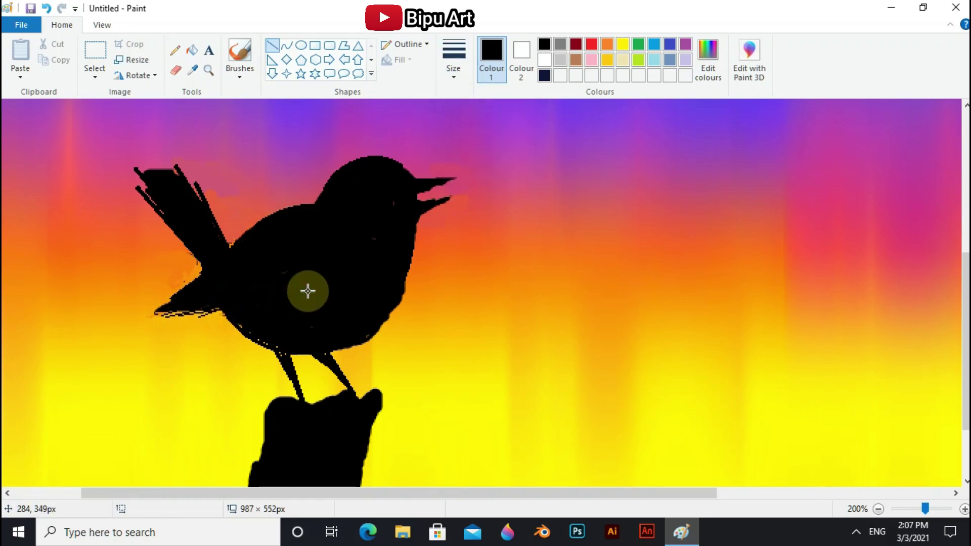
Step: Trim the uneven edge of the bird's breast with red-orange, orange and yellow-orange picked from the adjacent sky
left_click(241, 53)
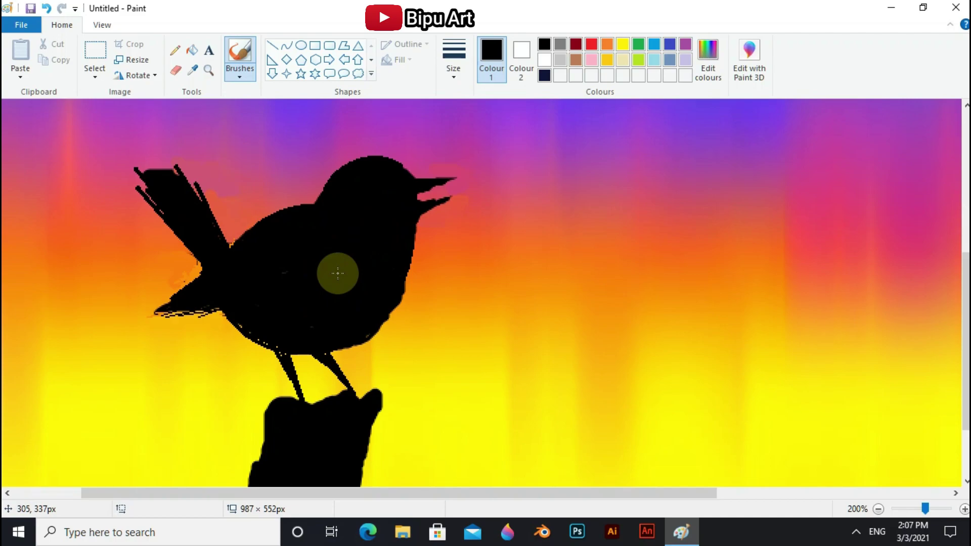
left_click(192, 69)
left_click(417, 234)
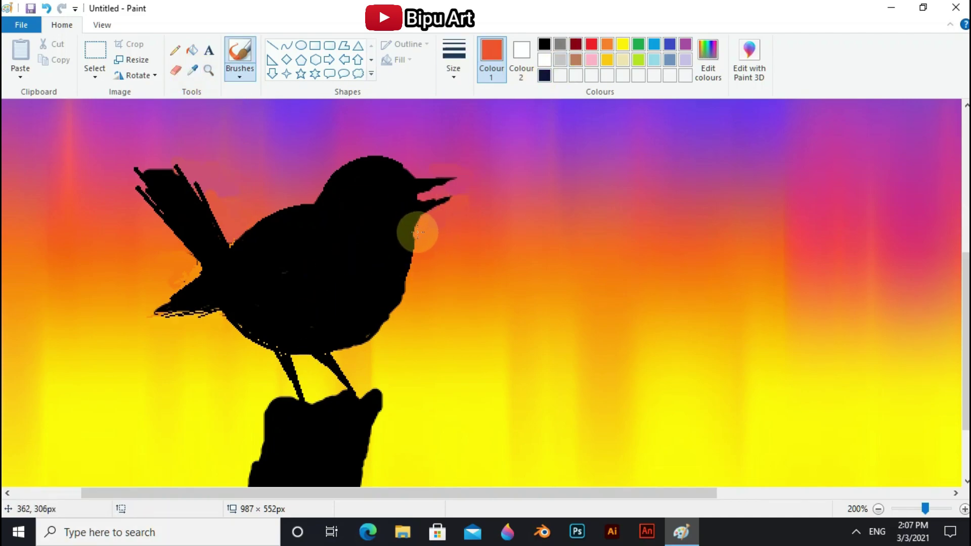
left_click(192, 70)
left_click(409, 275)
mouse_move(412, 257)
left_mouse_down()
mouse_move(409, 301)
mouse_move(377, 330)
left_mouse_up()
left_click(190, 71)
left_click(402, 316)
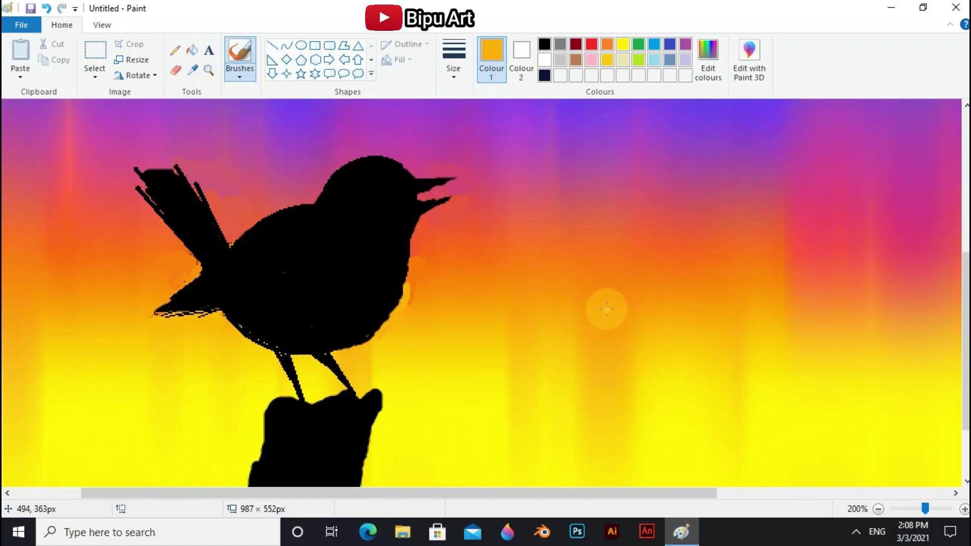
Step: Smooth the bird's breast from the throat to the belly with a black Curve line at the thickest size
left_click(544, 44)
left_click(286, 45)
mouse_move(412, 222)
left_mouse_down()
mouse_move(409, 317)
mouse_move(400, 317)
left_mouse_up()
left_click(454, 61)
left_click(481, 187)
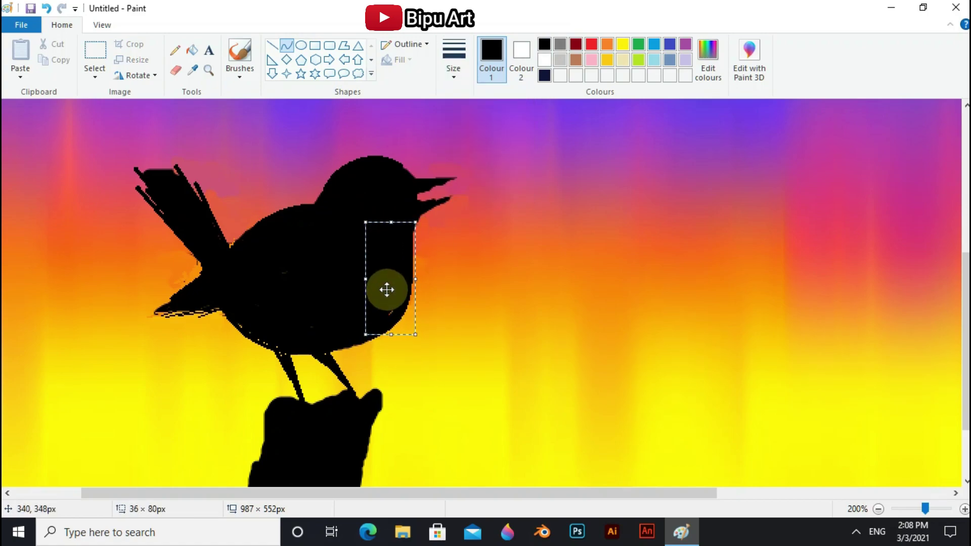
left_click(319, 286)
Step: Refine the tips of the open beak with black Line strokes at the second-thinnest size
left_click(273, 45)
mouse_move(452, 179)
left_mouse_down()
mouse_move(421, 187)
mouse_move(454, 196)
left_mouse_up()
left_click(453, 60)
left_click(477, 124)
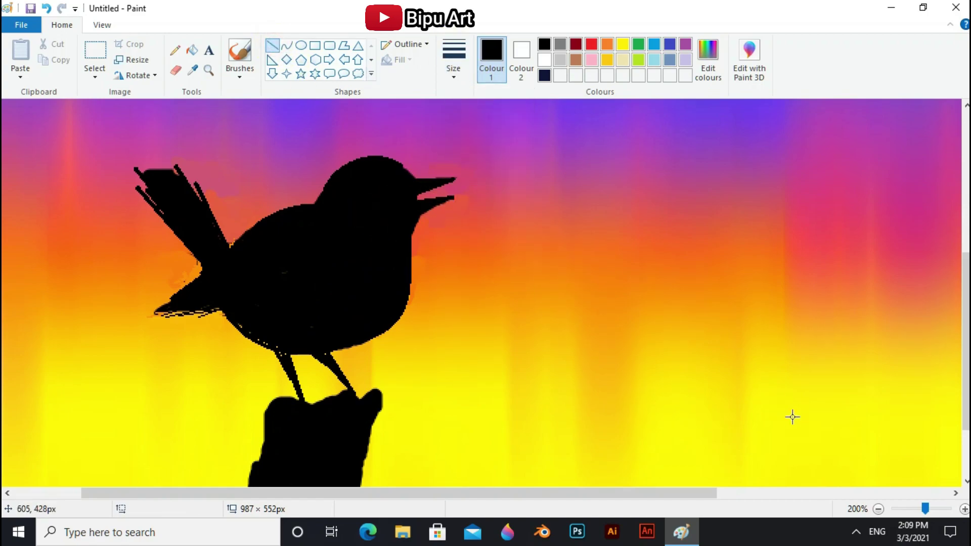
Step: Return to 100% zoom and fill in the junction between the bird's tail and back with black Line strokes
left_click(914, 509)
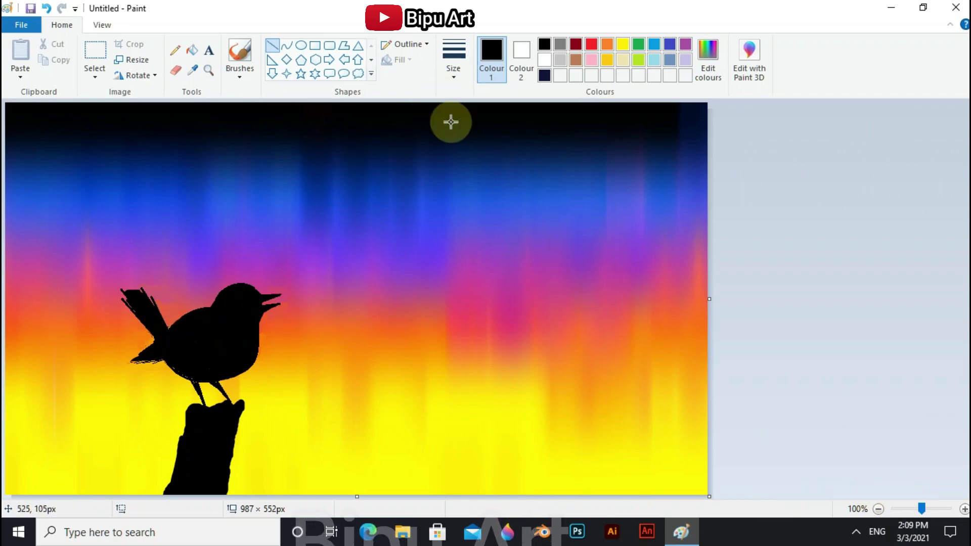
left_click_drag(170, 331, 198, 329)
left_click_drag(142, 316, 177, 332)
left_click(204, 327)
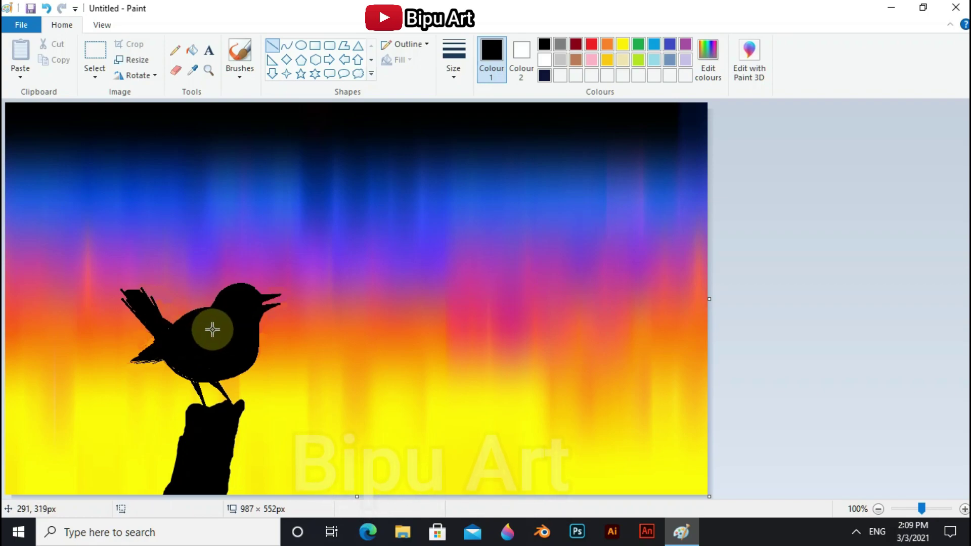
Step: Draw a long black branch with forked twigs from the stump's right side using the Pencil at the thickest size
left_click(175, 50)
left_click(454, 59)
left_click(473, 184)
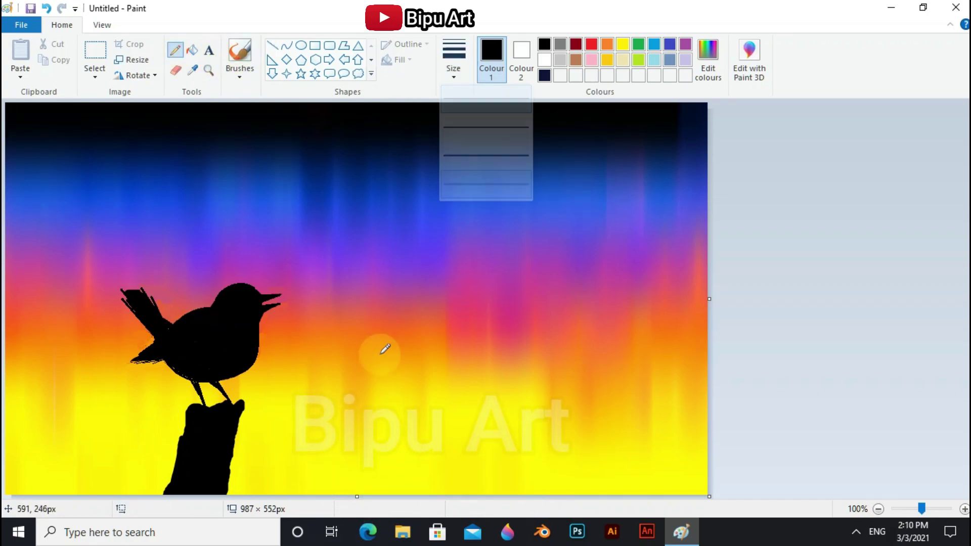
mouse_move(234, 447)
left_mouse_down()
mouse_move(296, 420)
mouse_move(342, 365)
mouse_move(298, 421)
mouse_move(360, 414)
mouse_move(407, 352)
mouse_move(425, 371)
mouse_move(447, 360)
left_mouse_up()
left_click_drag(338, 378, 324, 343)
left_click_drag(342, 361, 346, 346)
left_click_drag(347, 412, 360, 388)
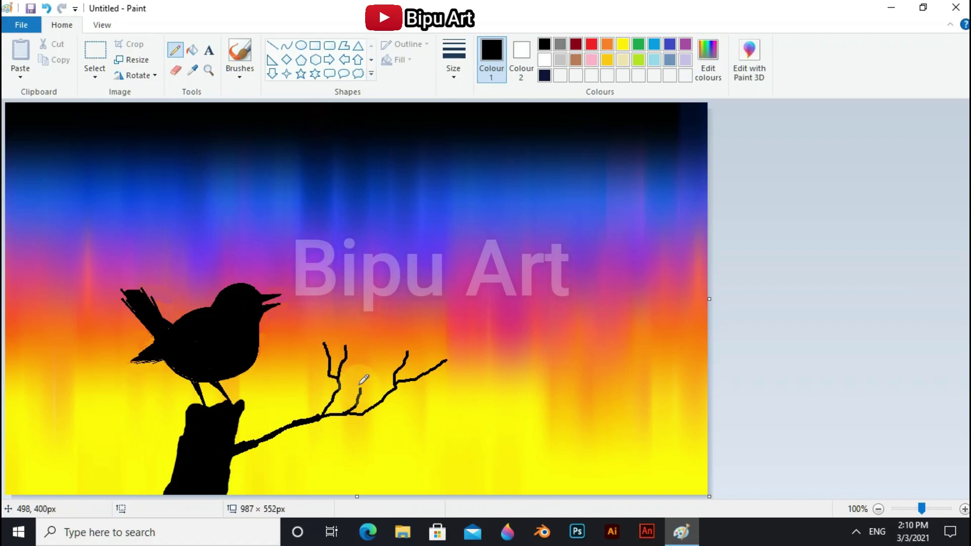
left_click_drag(348, 345, 375, 316)
left_click_drag(406, 353, 427, 343)
Step: Draw a smaller twiggy branch from the stump's left side and extend both branches with finer black twigs
mouse_move(172, 471)
left_mouse_down()
mouse_move(122, 436)
mouse_move(68, 441)
left_mouse_up()
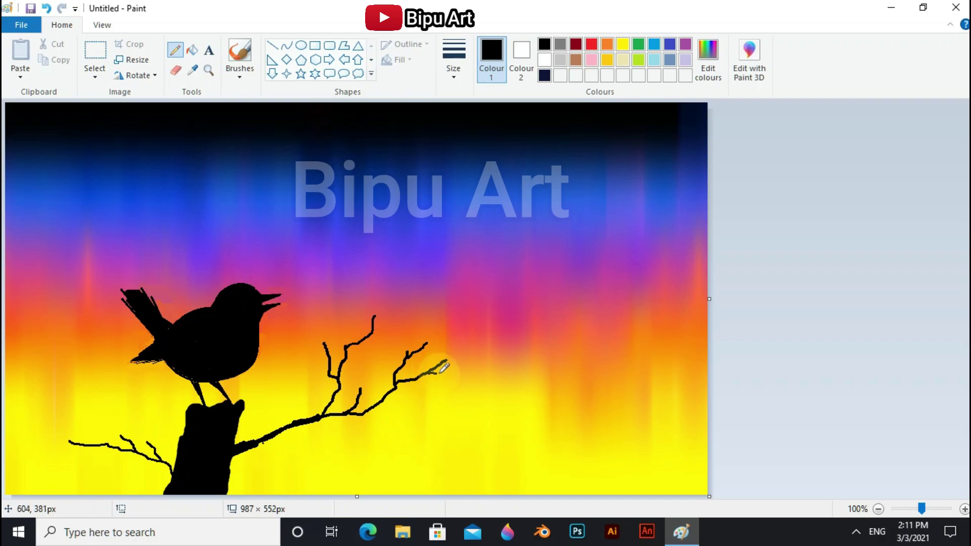
left_click_drag(445, 369, 491, 360)
mouse_move(353, 301)
left_mouse_down()
mouse_move(374, 320)
mouse_move(393, 307)
left_mouse_up()
left_click_drag(491, 360, 532, 367)
left_click_drag(385, 398, 438, 398)
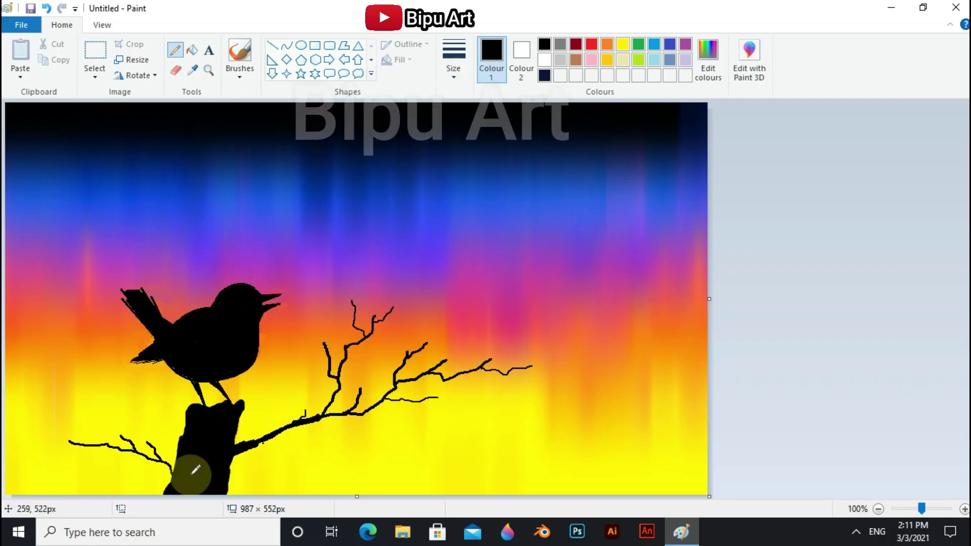
left_click_drag(100, 445, 53, 452)
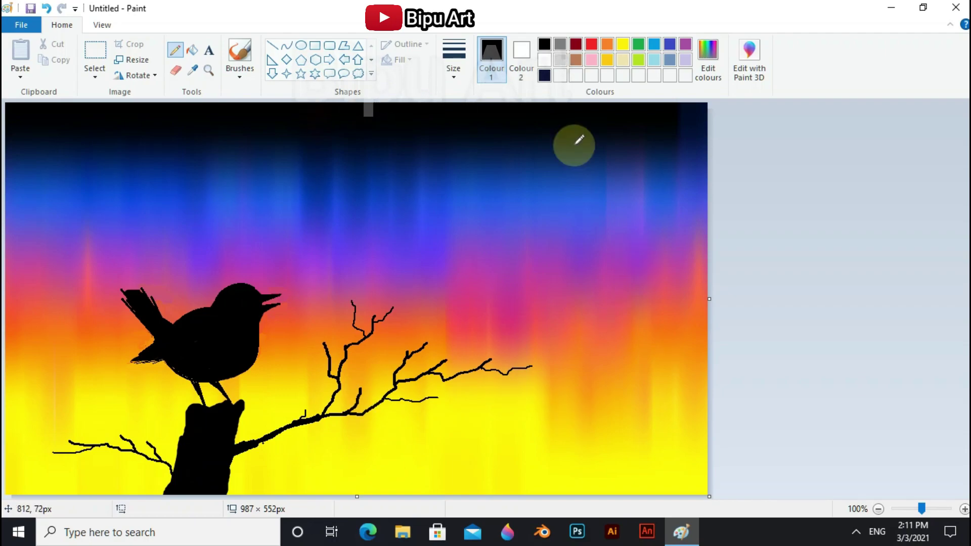
Step: Paint a black strip of ground along the canvas's bottom edge on both sides of the stump with the thickest brush
left_click(239, 50)
left_click(460, 61)
left_click(486, 191)
left_click_drag(166, 491, 6, 490)
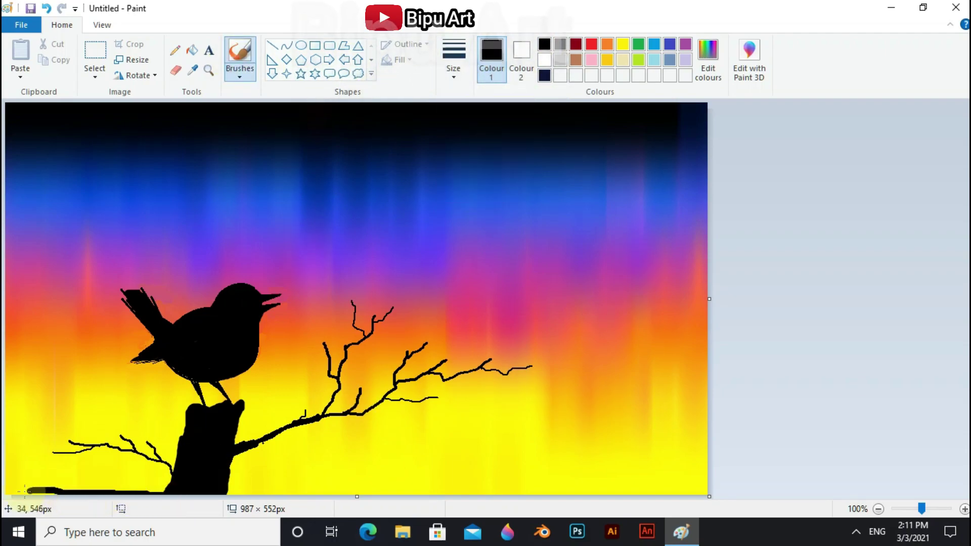
mouse_move(208, 493)
left_mouse_down()
mouse_move(709, 482)
mouse_move(577, 496)
mouse_move(690, 485)
left_mouse_up()
Step: Draw thin black stalks rising from the ground with the Pencil and add seed heads to those near the right edge
left_click(175, 50)
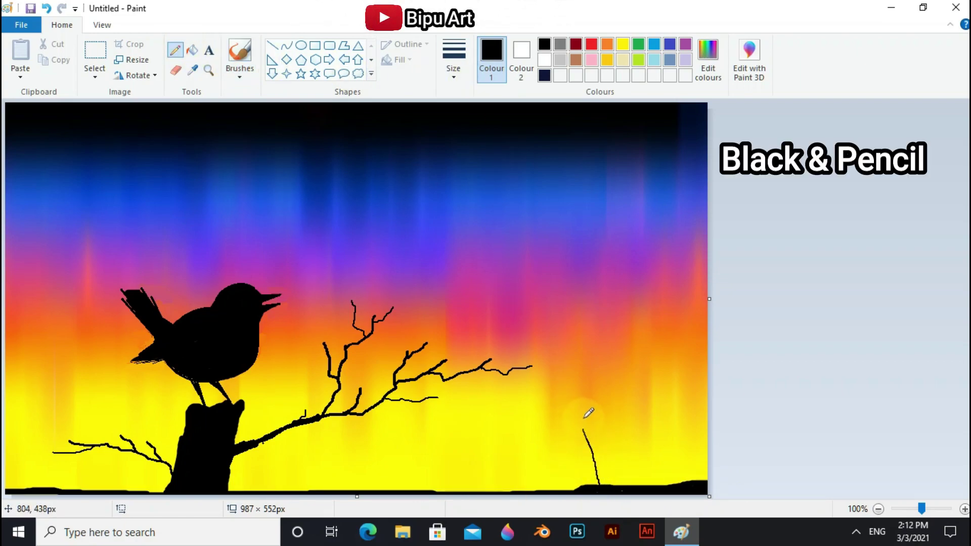
left_click_drag(609, 483, 604, 347)
left_click_drag(616, 484, 622, 369)
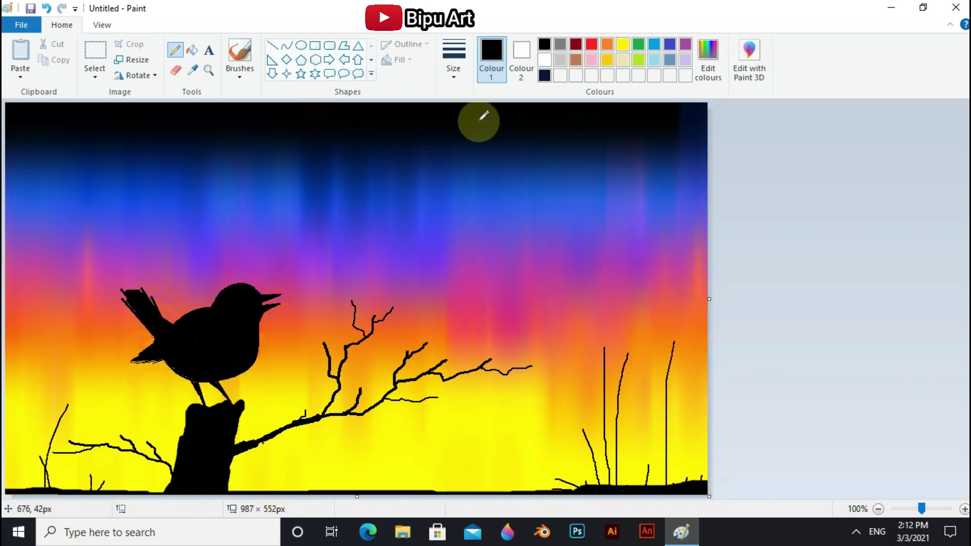
mouse_move(606, 339)
left_mouse_down()
mouse_move(598, 353)
mouse_move(625, 372)
mouse_move(624, 358)
left_mouse_up()
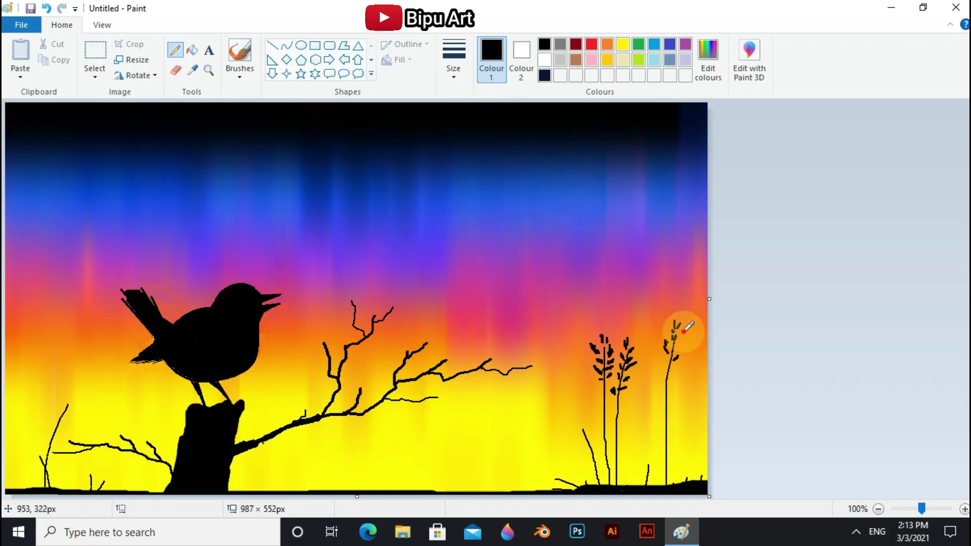
left_click_drag(686, 330, 674, 364)
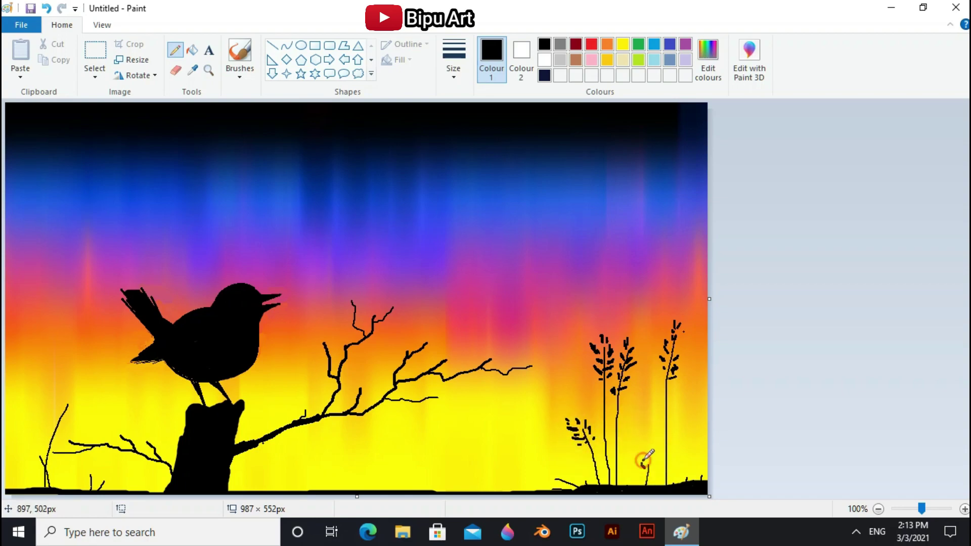
Step: Add small black leaves around the twig ends of the right branch and the low ground stalk using the Pencil
left_click_drag(529, 365, 518, 361)
left_click_drag(444, 347, 443, 352)
left_click(454, 66)
left_click(470, 132)
left_click_drag(376, 305, 387, 301)
left_click(401, 317)
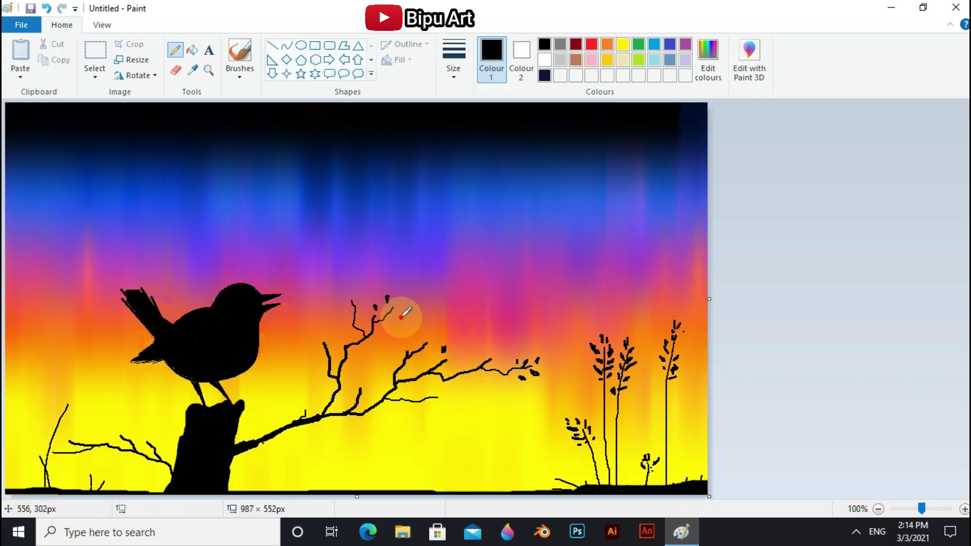
left_click(399, 293)
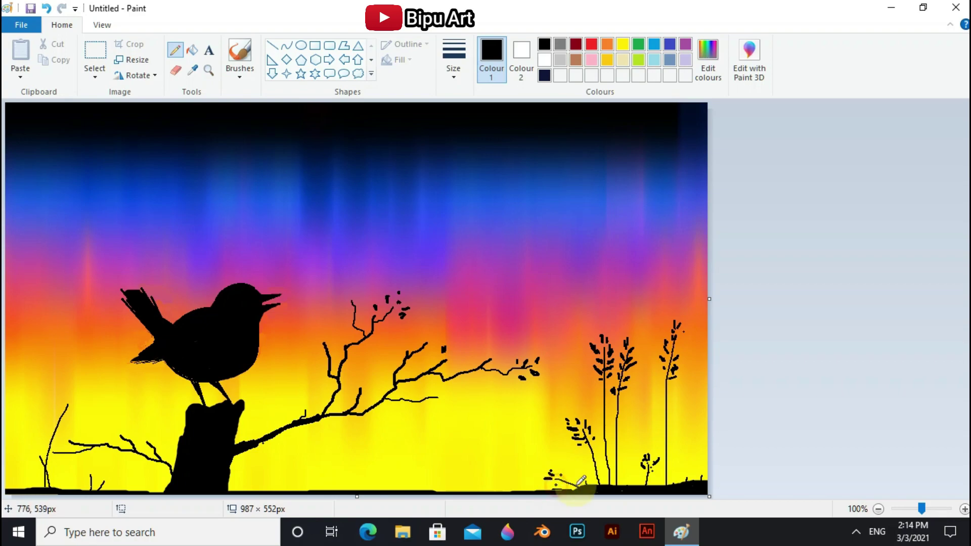
Step: Draw fine black grass blades along the ground on both sides of the stump with the Pencil at the thinnest size
left_click(451, 64)
left_click(475, 101)
left_click_drag(586, 484, 557, 461)
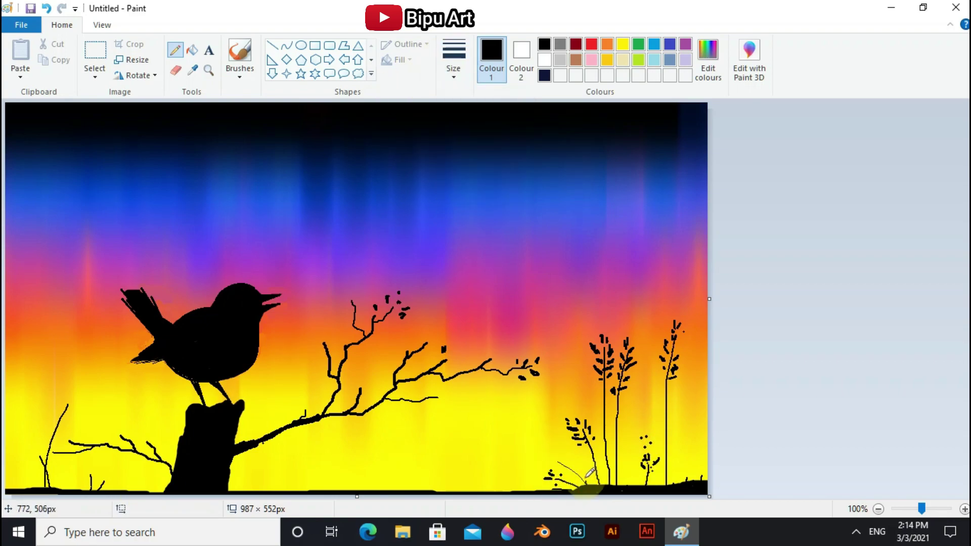
left_click_drag(669, 483, 683, 430)
left_click_drag(84, 392, 69, 483)
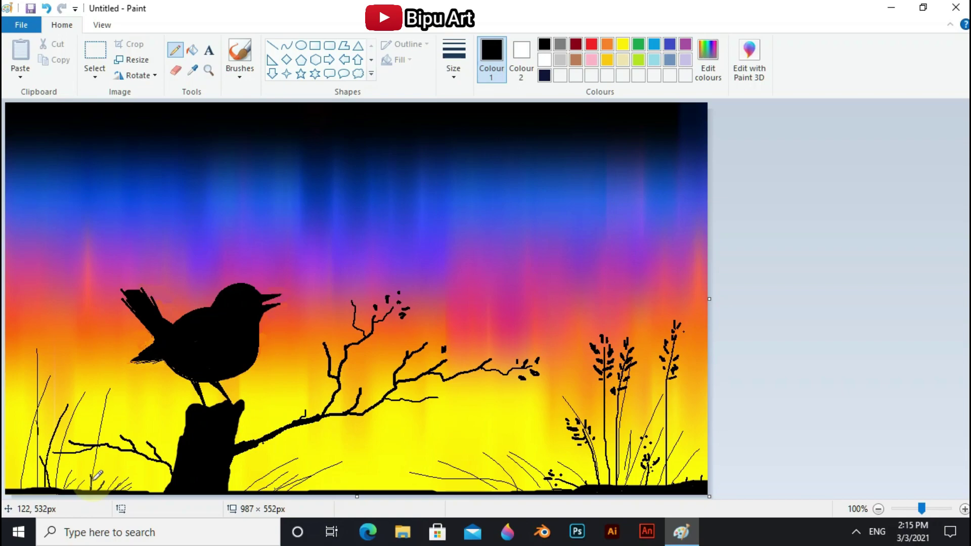
Step: Paint slanted black grass tufts along the ground at the canvas's left and right ends with a calligraphy brush
left_click(240, 76)
left_click(268, 99)
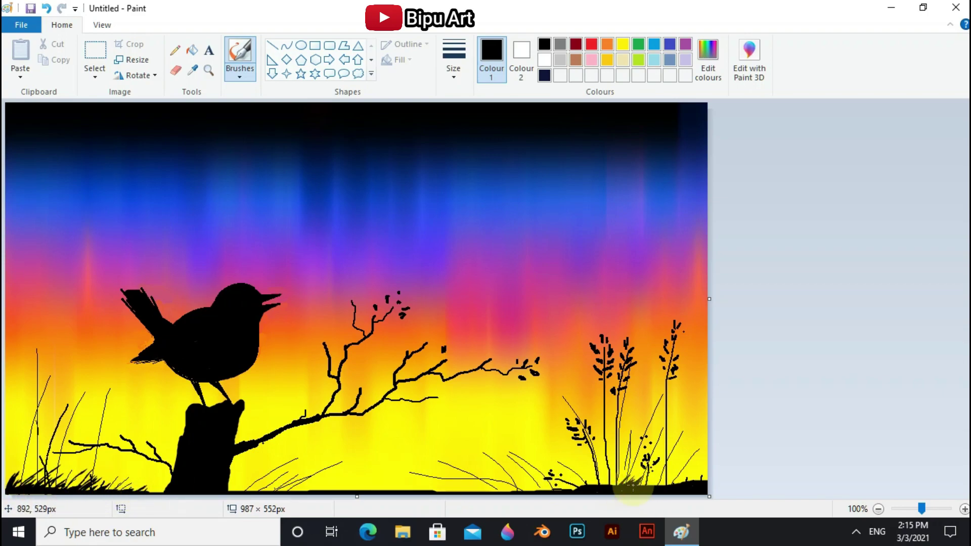
left_click_drag(698, 483, 586, 492)
Step: Add black grass strokes leaning the other way along the ground on both sides of the stump using the second calligraphy brush
left_click(239, 73)
left_click(297, 100)
left_click_drag(580, 484, 549, 488)
left_click_drag(616, 485, 611, 485)
left_click_drag(103, 486, 158, 487)
left_click_drag(223, 487, 297, 492)
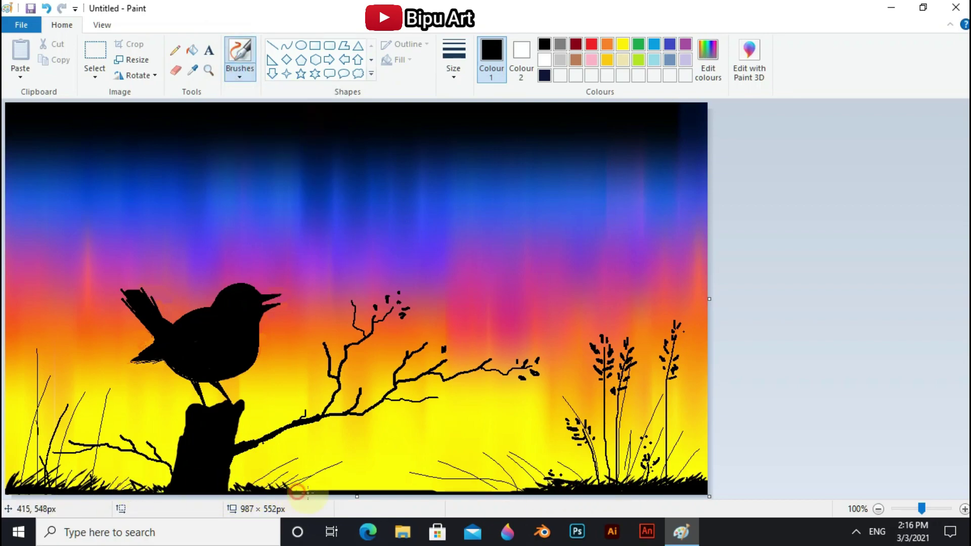
mouse_move(483, 490)
left_mouse_down()
mouse_move(466, 492)
mouse_move(495, 491)
left_mouse_up()
left_click_drag(24, 465, 37, 483)
left_click_drag(52, 484, 59, 475)
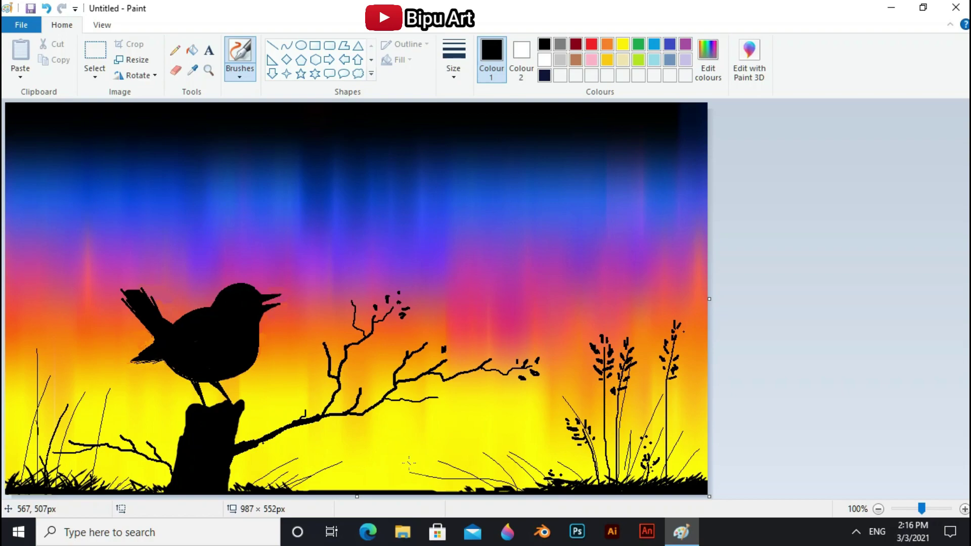
Step: Dot tiny yellow stars across the sky above the bird with the Pencil at the thinnest size
left_click(623, 44)
left_click(175, 50)
left_click(183, 147)
left_click(203, 129)
left_click(193, 134)
left_click(215, 176)
left_click(235, 218)
left_click(261, 247)
left_click(308, 280)
Step: Scatter larger yellow stars over the whole sky with the Pencil at the third line size
left_click(453, 63)
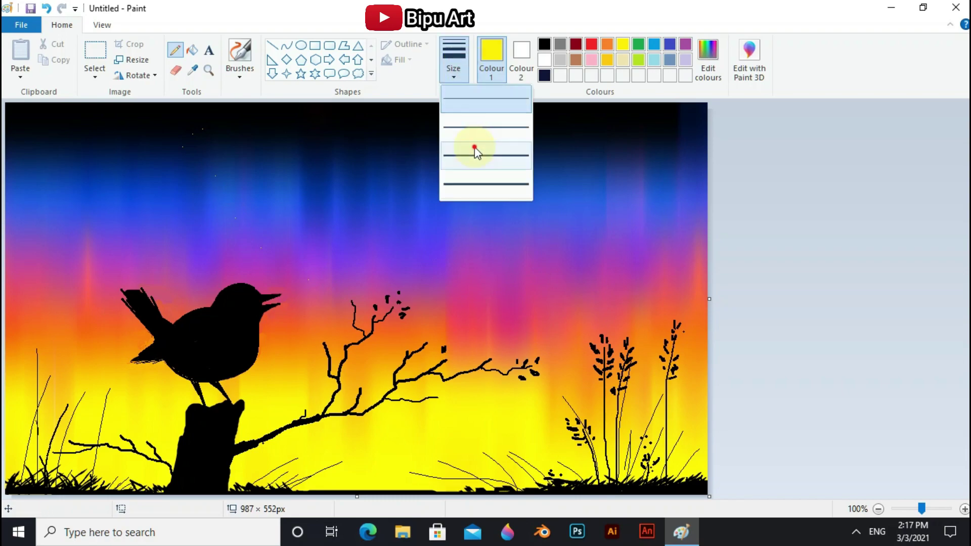
left_click(474, 152)
left_click(381, 156)
left_click(384, 166)
left_click(407, 197)
left_click(403, 202)
left_click(430, 227)
left_click(415, 253)
left_click(430, 282)
left_click(434, 319)
left_click(468, 336)
left_click(487, 350)
left_click(514, 324)
left_click(494, 279)
left_click(550, 221)
left_click(585, 141)
left_click(628, 129)
left_click(536, 130)
left_click(74, 188)
left_click(118, 257)
left_click(98, 274)
left_click(91, 325)
left_click(118, 218)
left_click(38, 200)
left_click(30, 174)
left_click(85, 132)
left_click(588, 226)
left_click(369, 215)
left_click(663, 277)
left_click(652, 295)
left_click(625, 256)
left_click(520, 256)
left_click(252, 234)
left_click(273, 168)
left_click(467, 146)
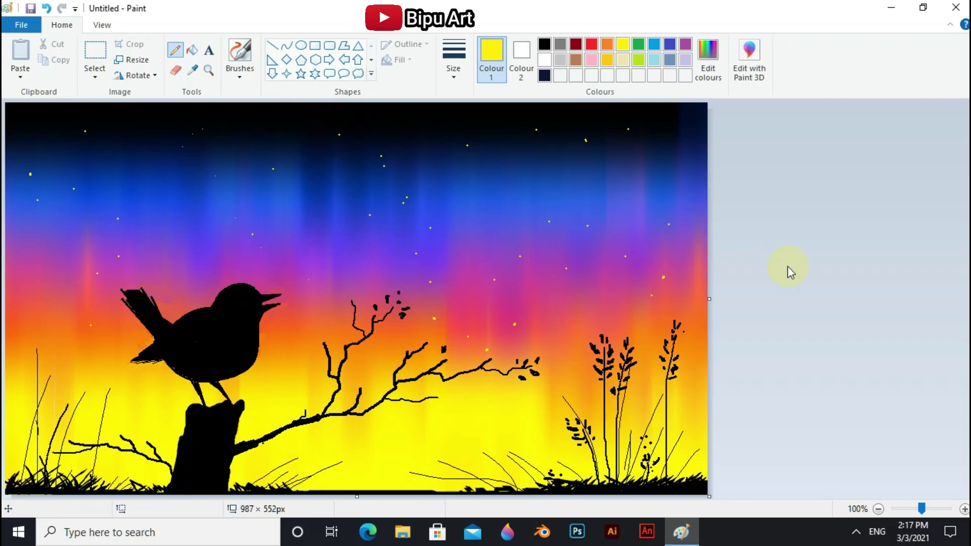
Step: Sign the painting with the white text "Bipu Art" on the ground in the canvas's lower-right corner
left_click(209, 50)
left_click(622, 476)
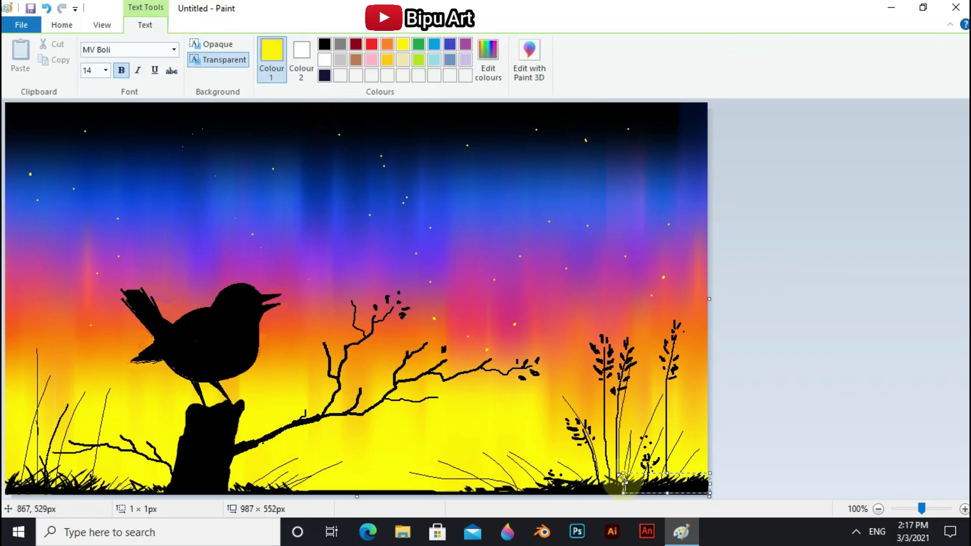
left_click(325, 60)
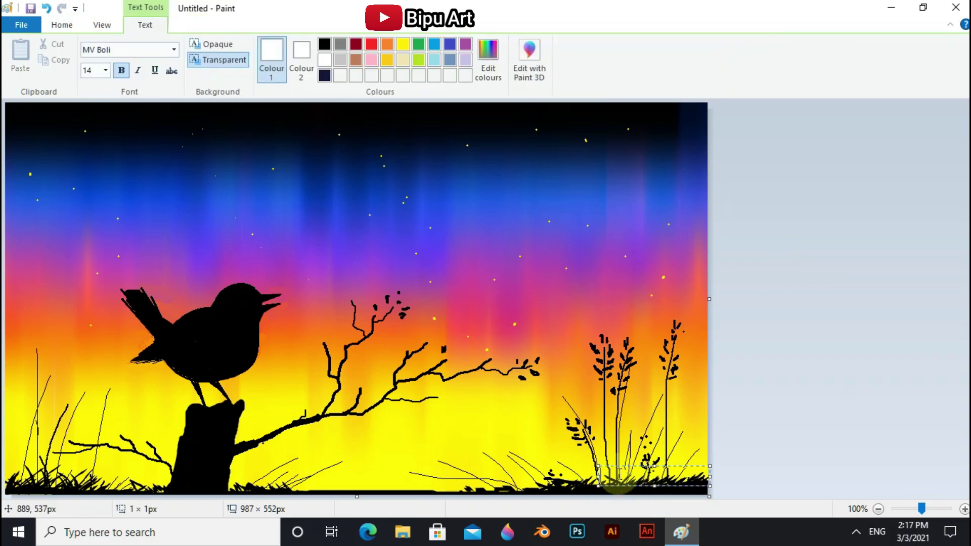
type("Bipu Art")
key("BackSpace")
key("BackSpace")
key("BackSpace")
type("Art")
left_click_drag(627, 486, 639, 484)
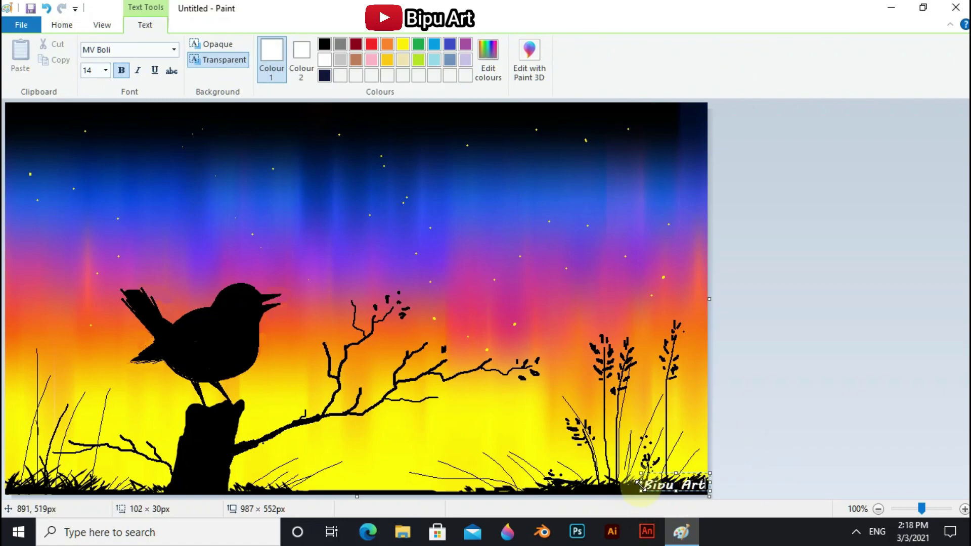
left_click(748, 454)
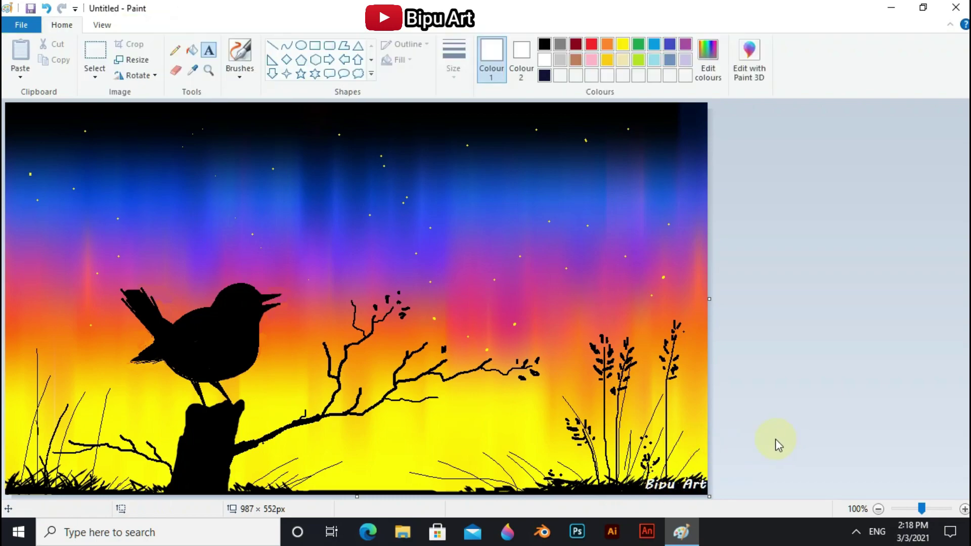